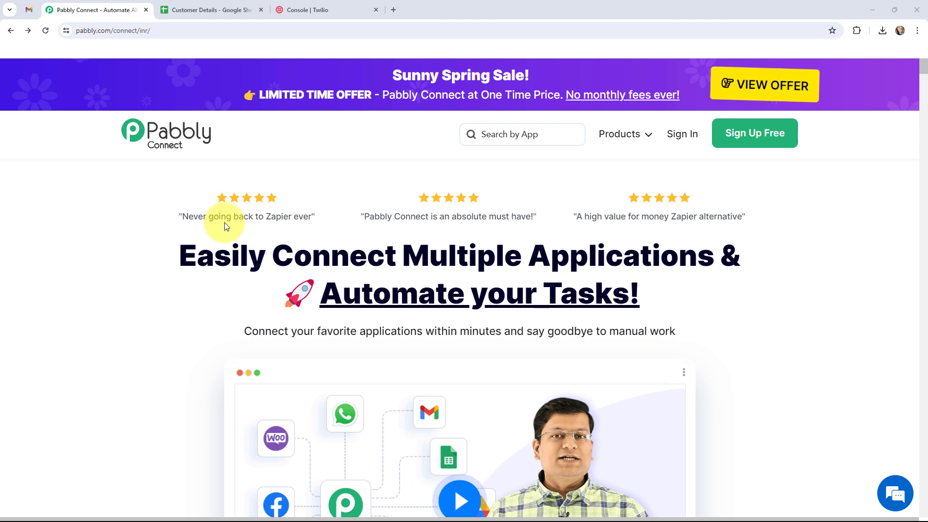
Look over the Customer Details spreadsheet and the sample Twilio SMS in Gmail, then return to the Pabbly Connect page
click(215, 11)
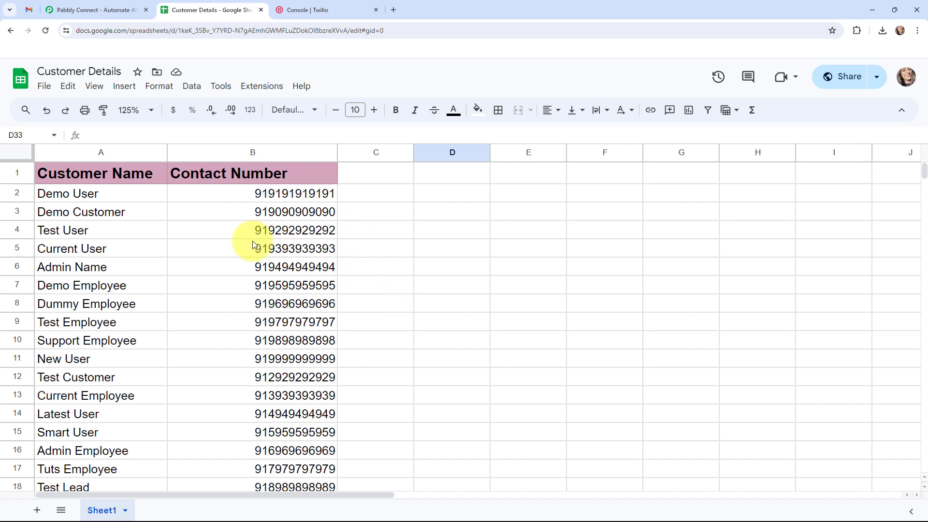
click(27, 9)
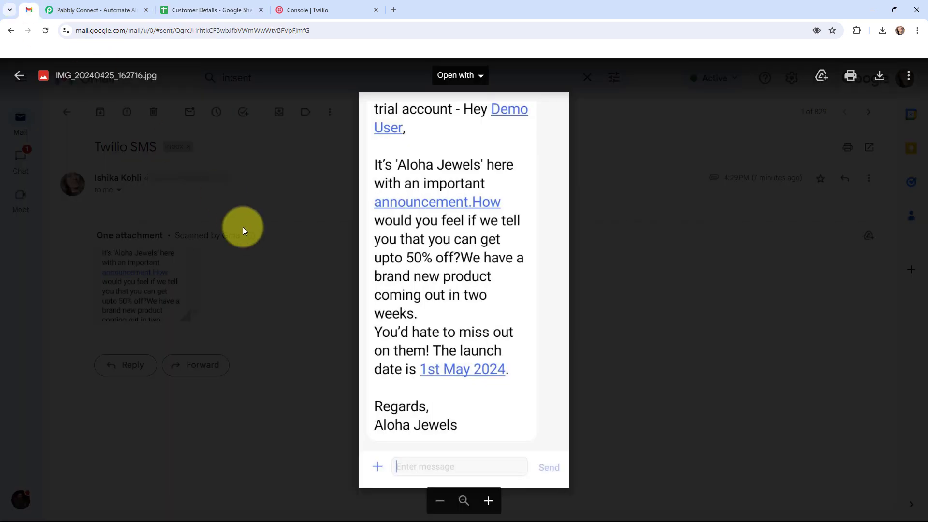
click(60, 10)
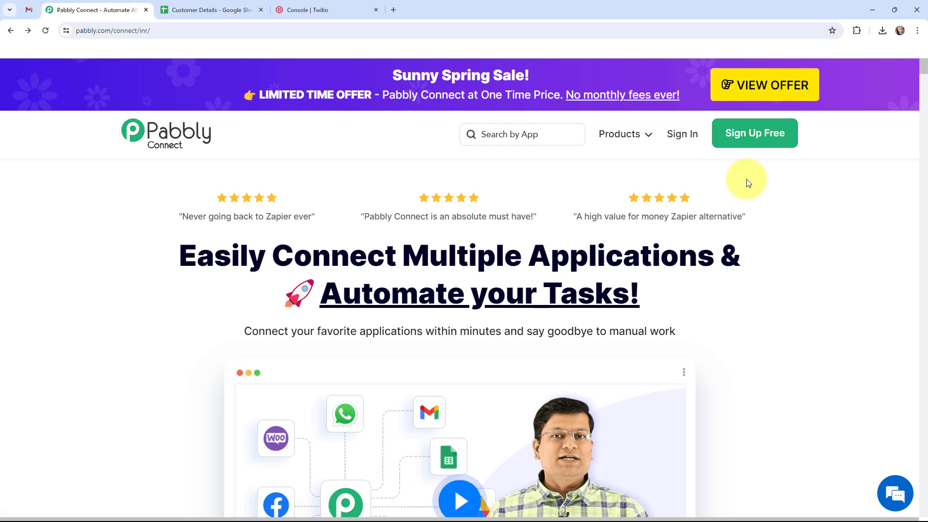
Sign in to Pabbly Connect and create a workflow named "Send SMS from Google Sheets Automatically" in the SMS Automation folder
click(680, 135)
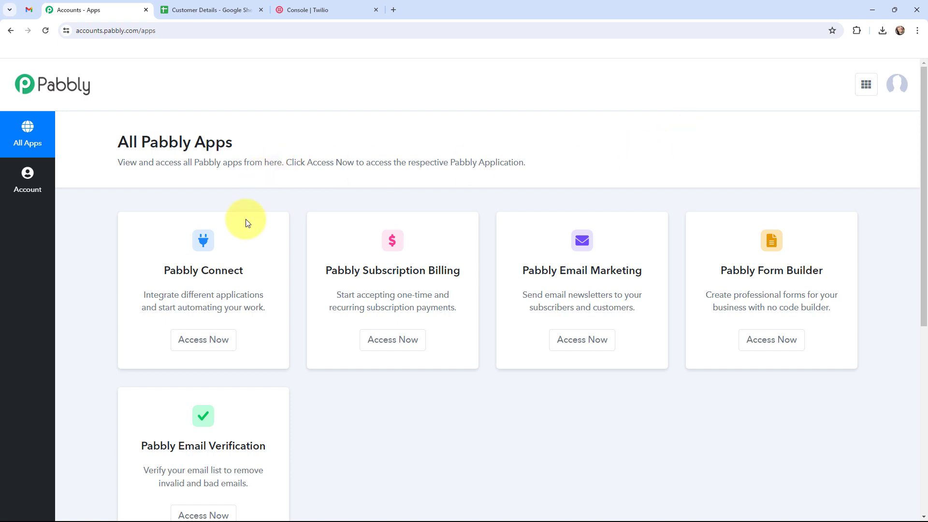
click(196, 344)
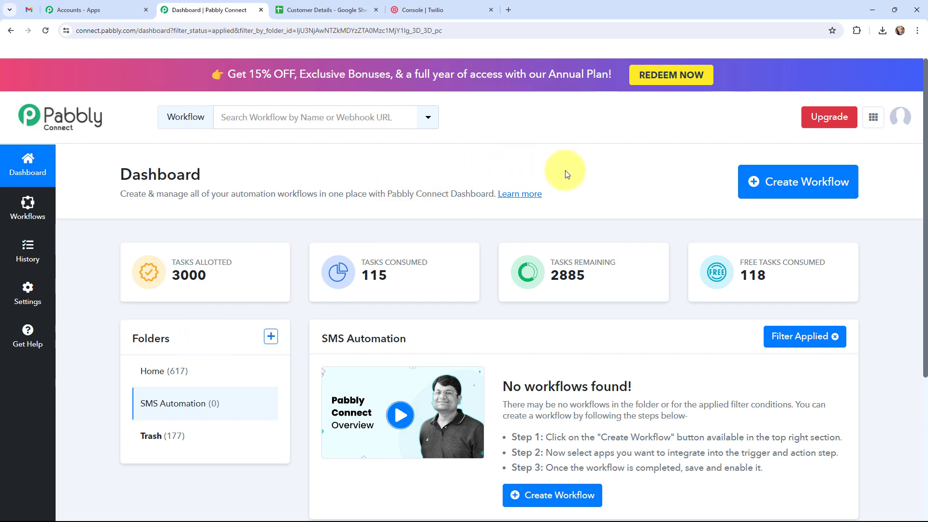
click(774, 189)
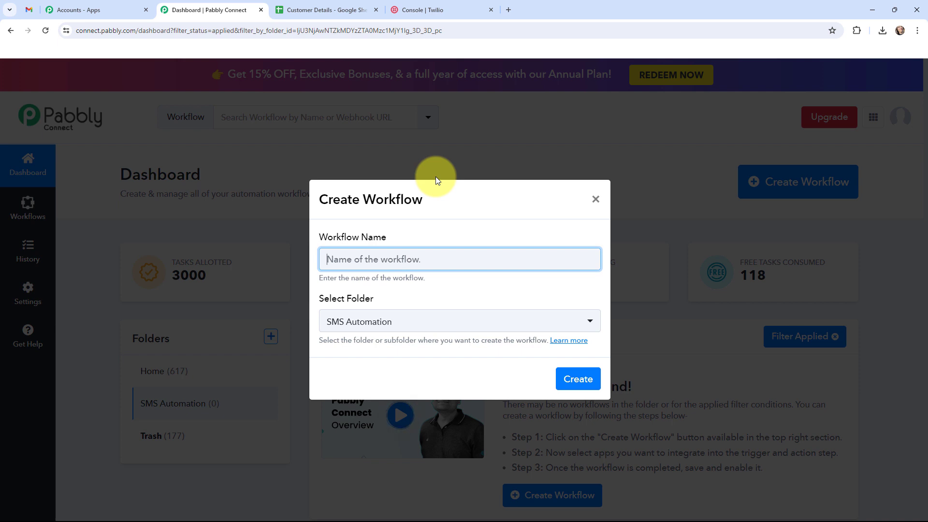
text(Send SMS from Google Sheets Automatically)
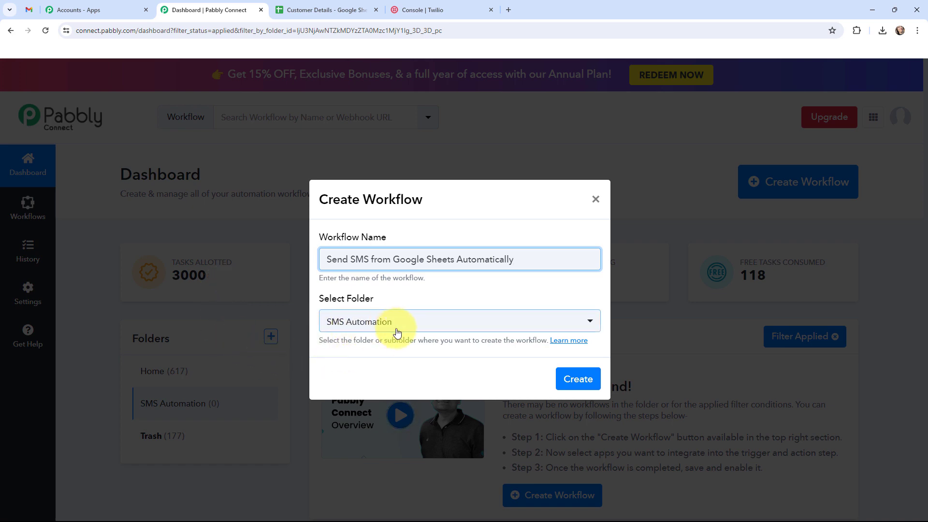
click(578, 379)
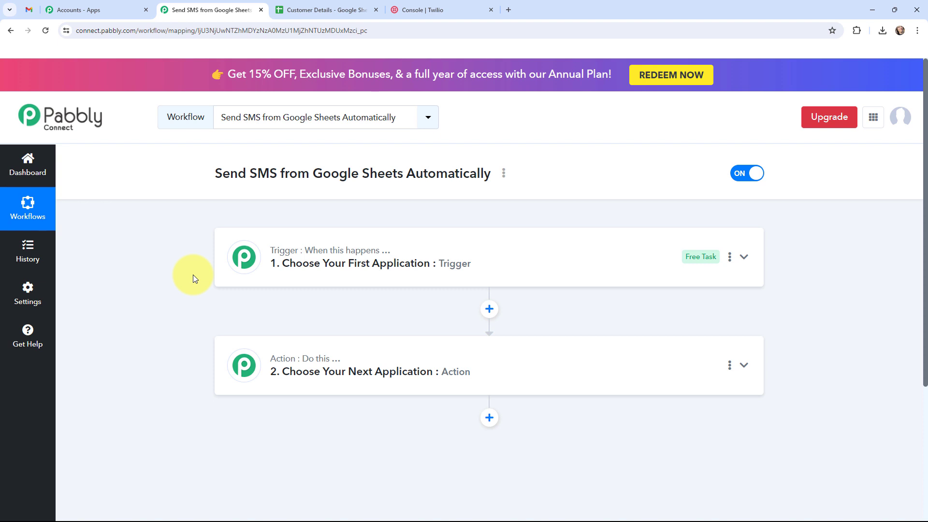
mouse_move(271, 251)
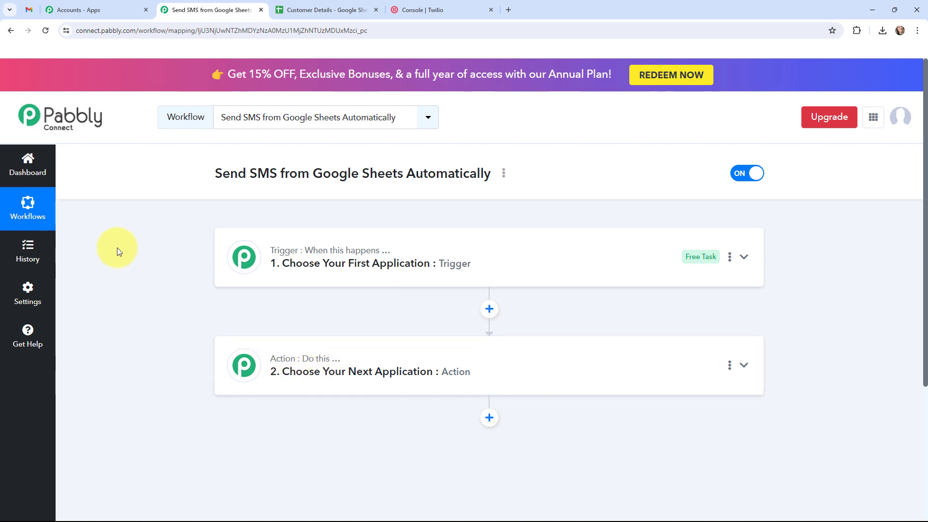
click(309, 9)
click(29, 9)
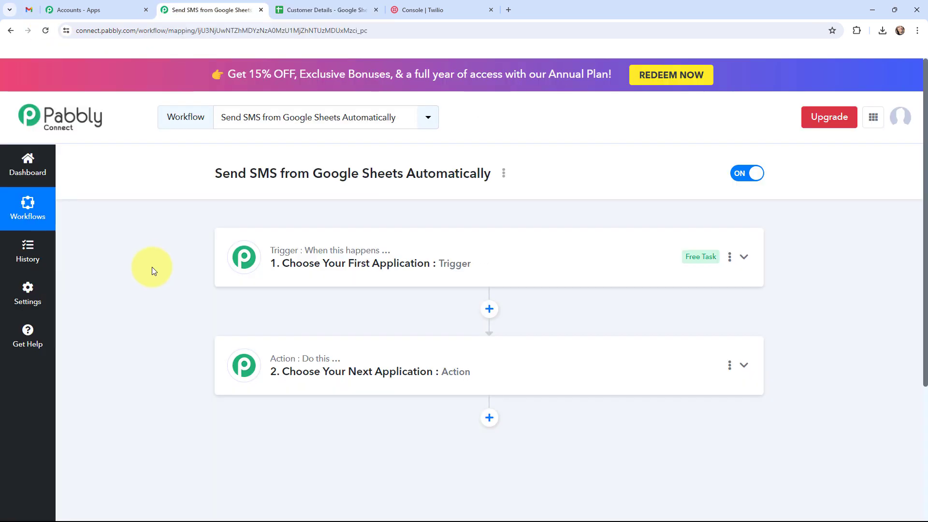
Set the workflow's trigger to Google Sheets with the New or Updated Spreadsheet Row event
click(247, 255)
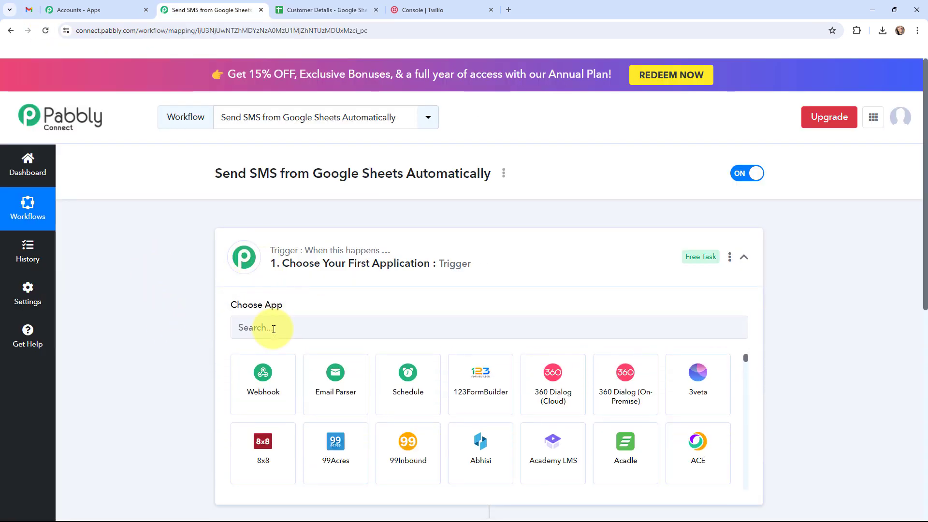
click(272, 328)
text(GOOG)
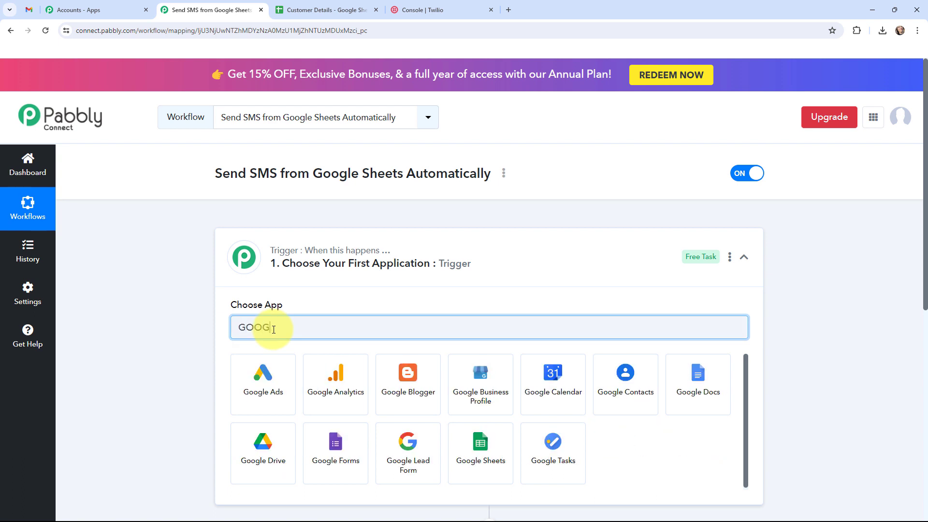
text(LE SHEETS)
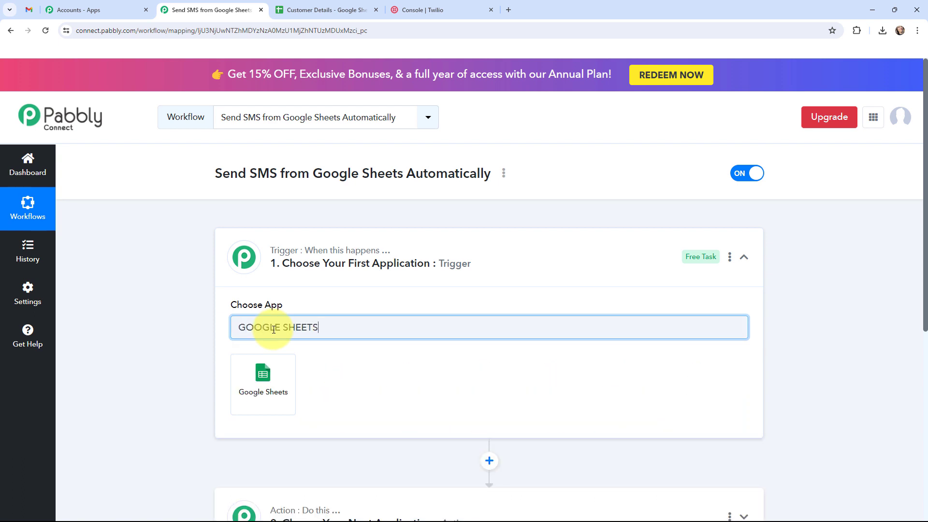
click(265, 379)
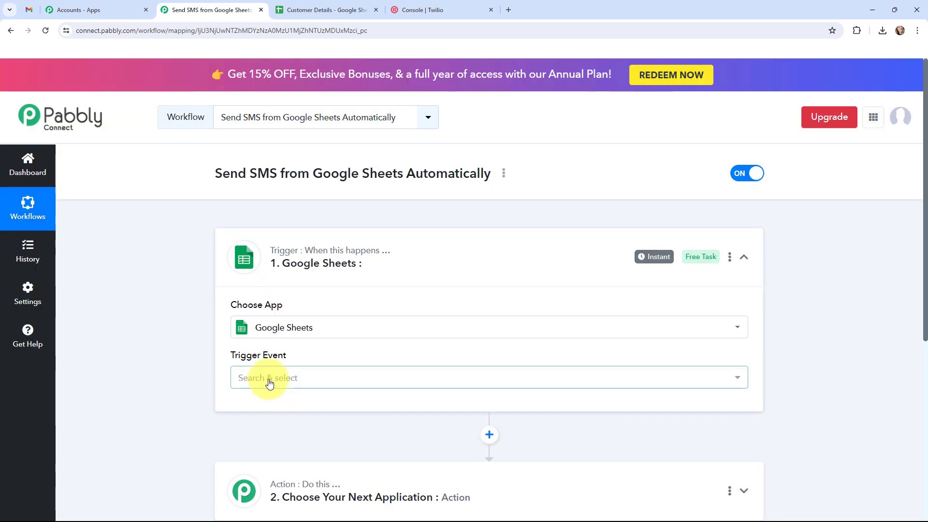
click(269, 380)
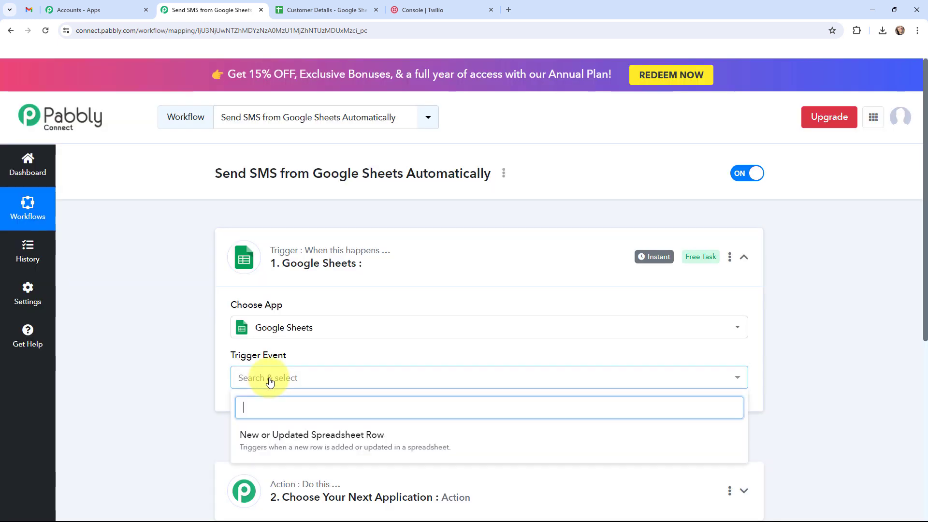
click(276, 441)
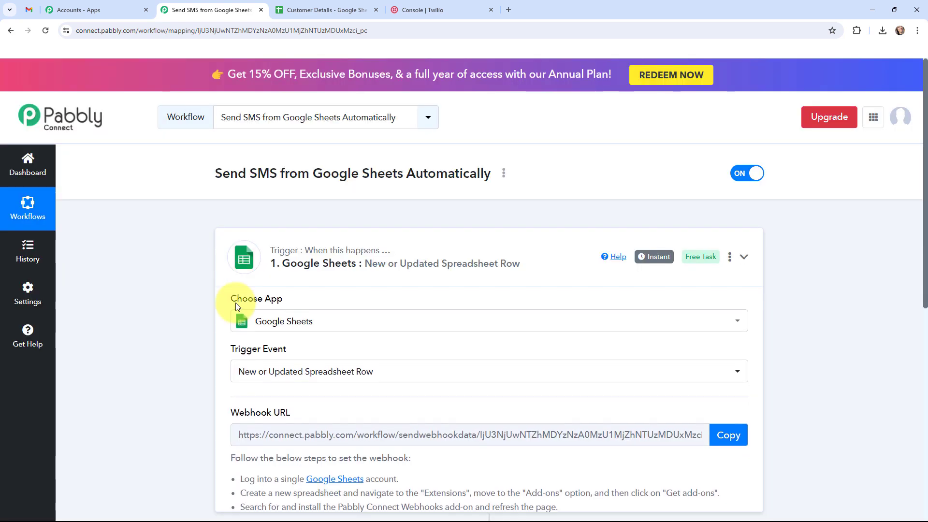
Set the workflow's action to Twilio with the Send SMS Message event
click(240, 359)
scroll(205, 257, down, 3)
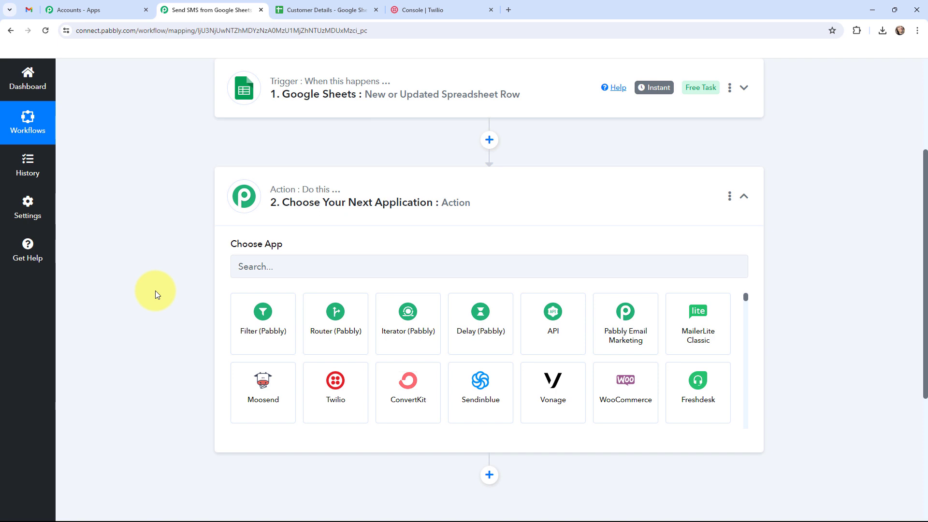
click(347, 273)
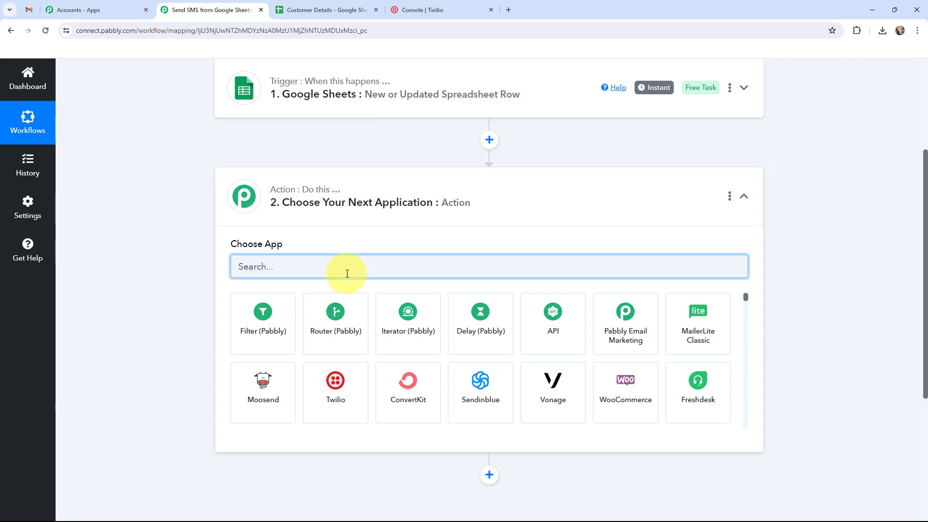
text(TWILIO)
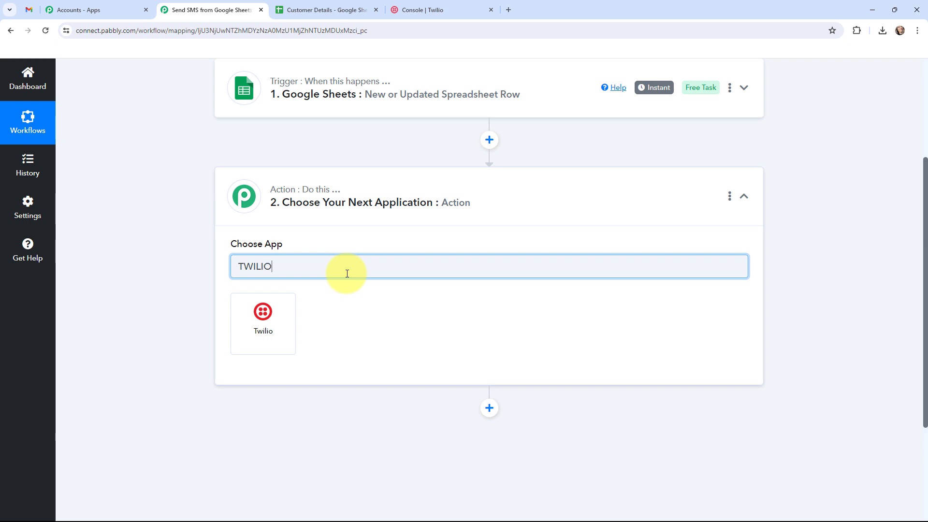
click(286, 322)
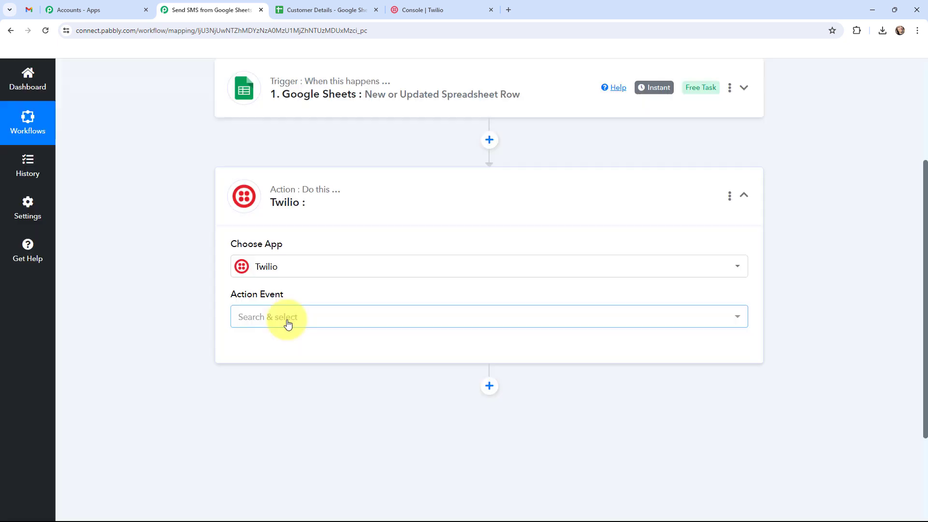
click(288, 323)
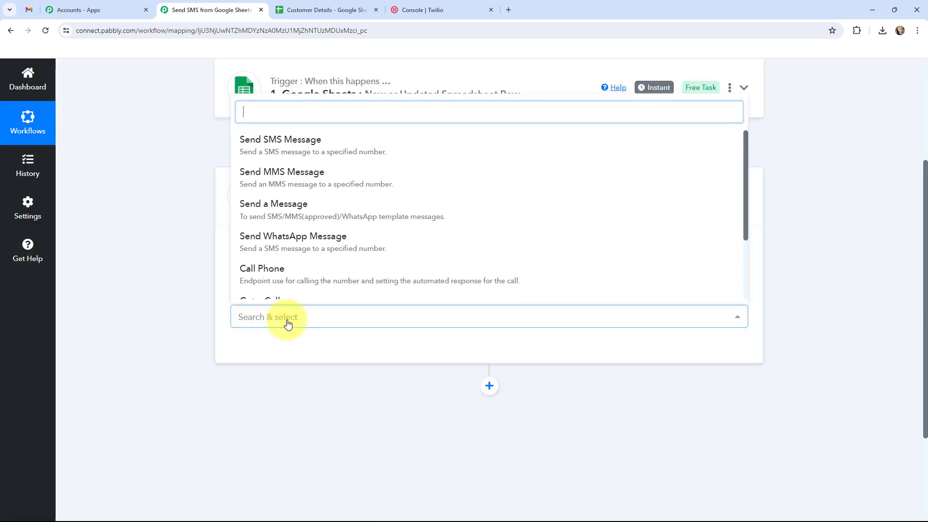
click(256, 154)
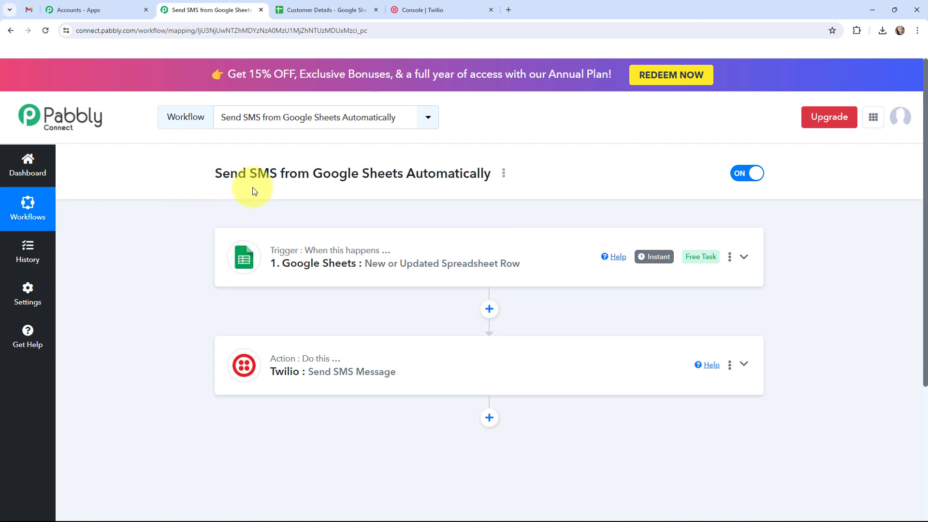
Expand the Google Sheets trigger and read through its webhook setup instructions
click(232, 255)
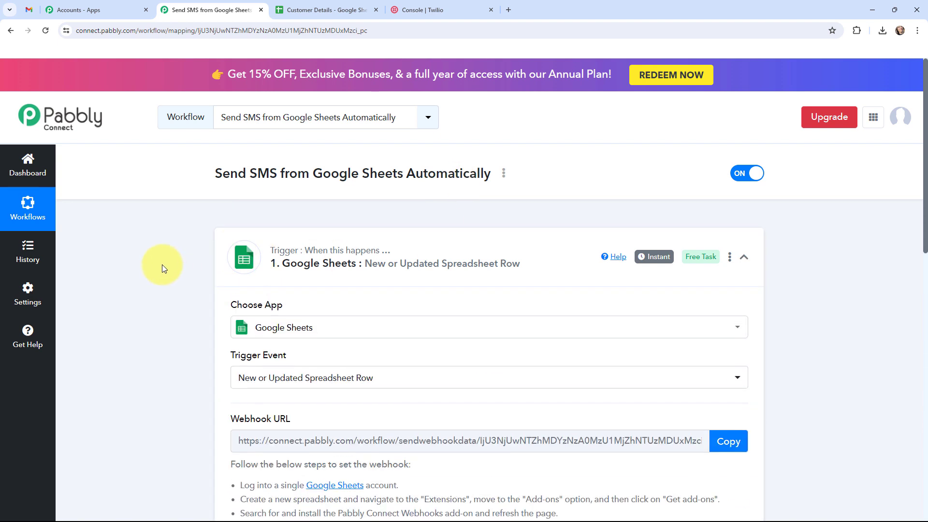
scroll(161, 265, down, 2)
scroll(161, 265, down, 1)
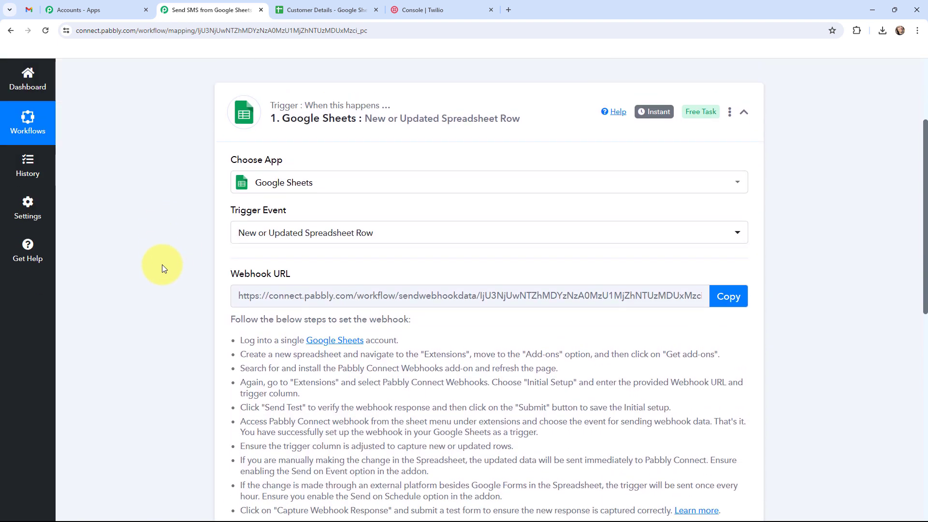
scroll(161, 265, down, 1)
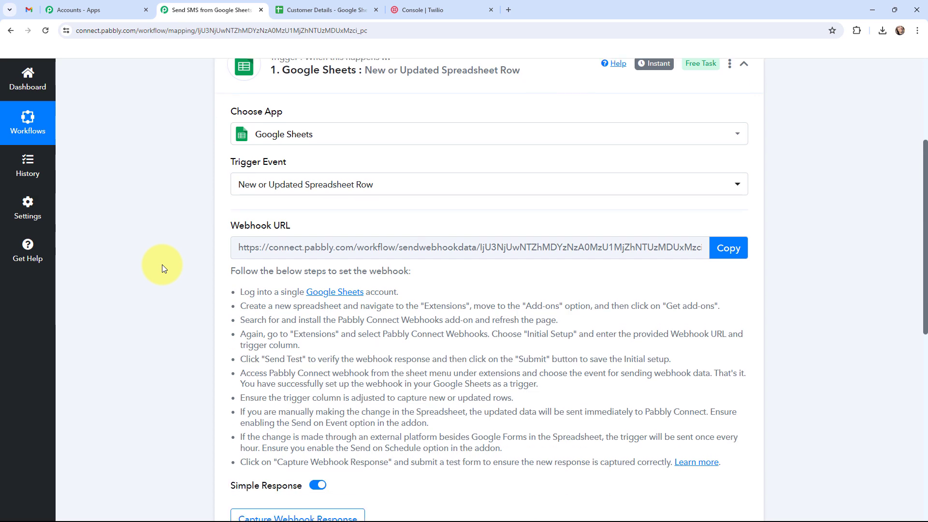
scroll(161, 265, down, 1)
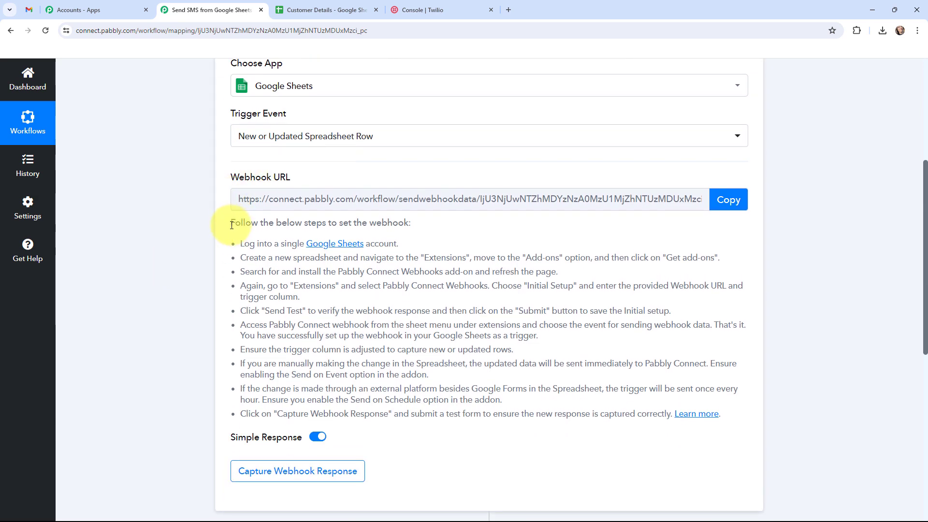
drag(231, 223, 695, 416)
click(166, 316)
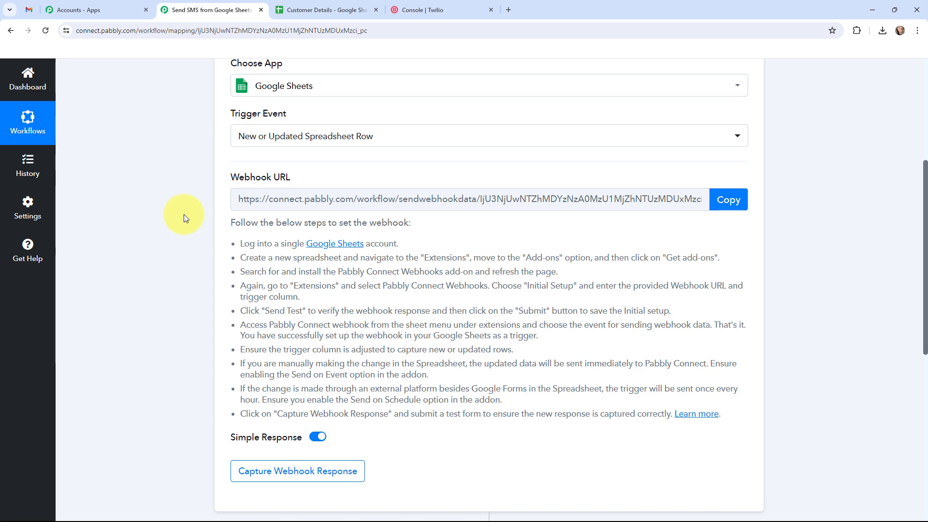
Switch to the Customer Details spreadsheet and search the Google Workspace Marketplace for the Pabbly Connect Webhooks add-on
click(295, 10)
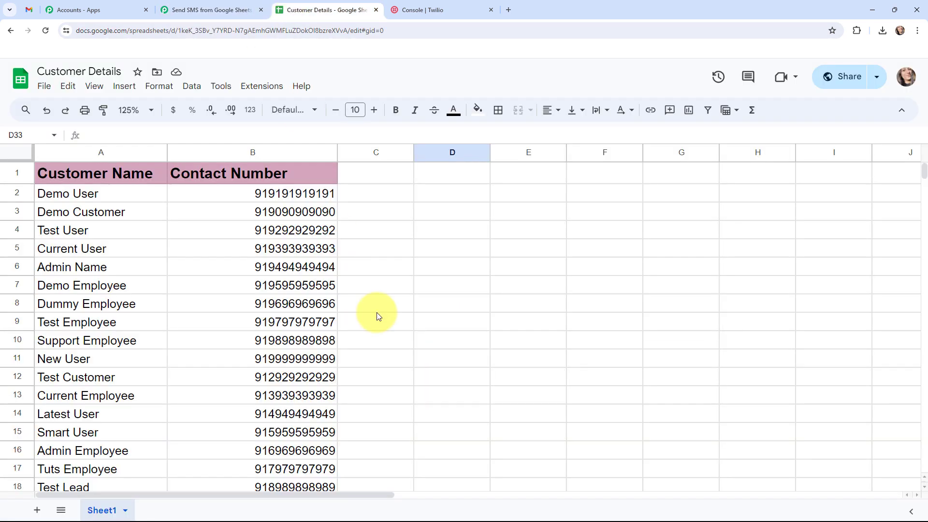
scroll(377, 296, down, 1)
scroll(377, 296, up, 1)
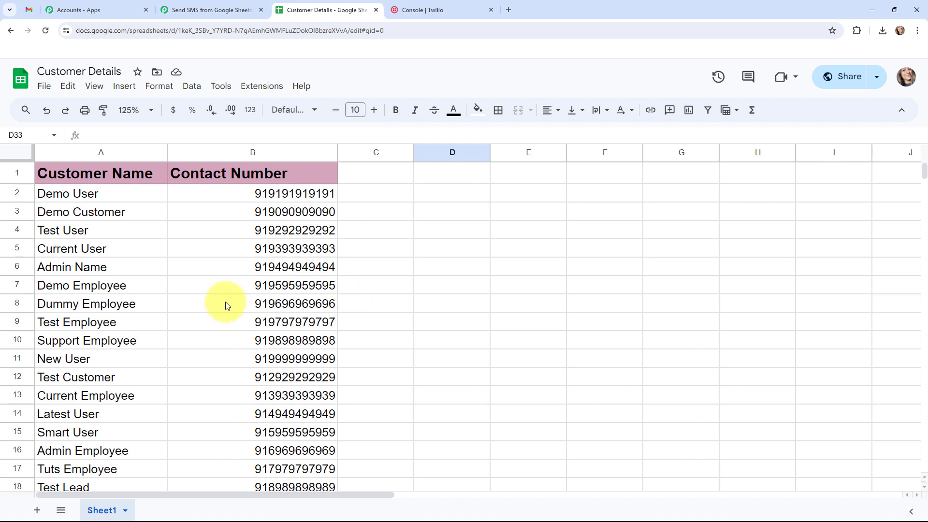
click(262, 90)
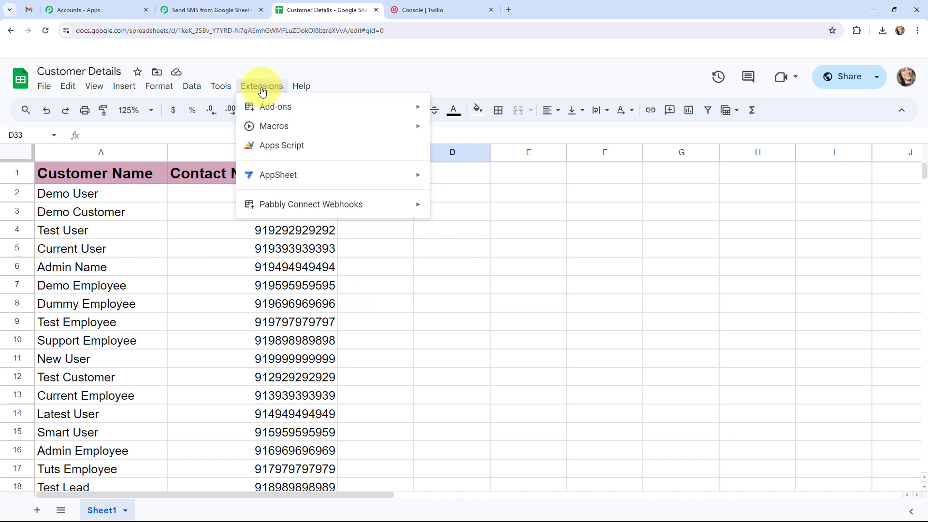
mouse_move(383, 205)
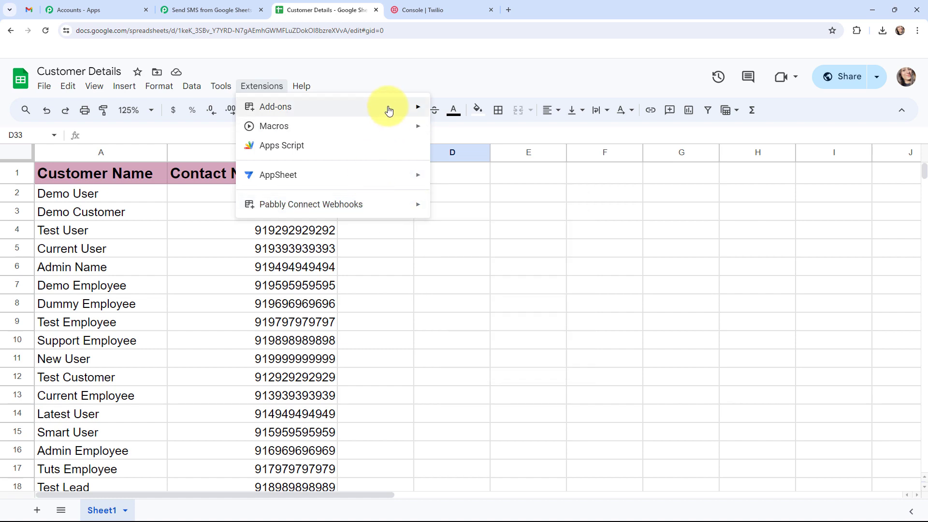
mouse_move(387, 107)
click(462, 110)
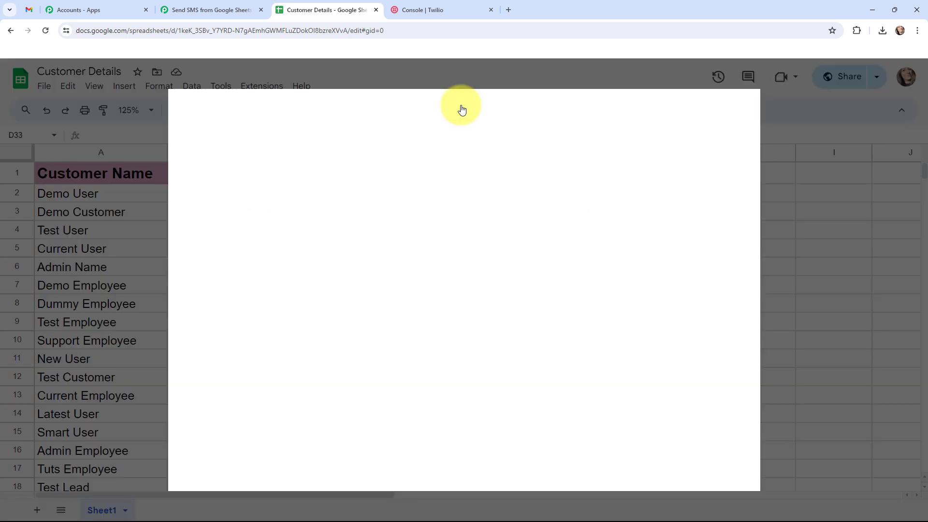
click(492, 109)
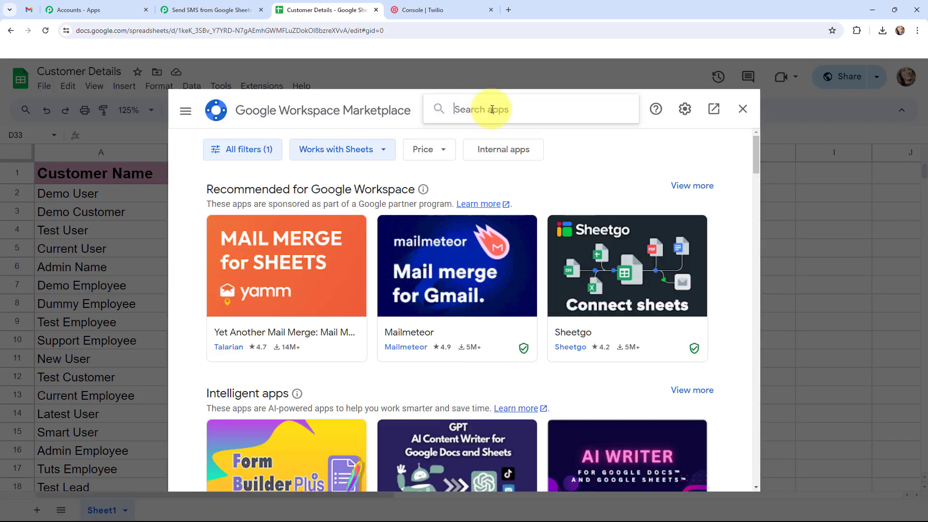
text(PABB)
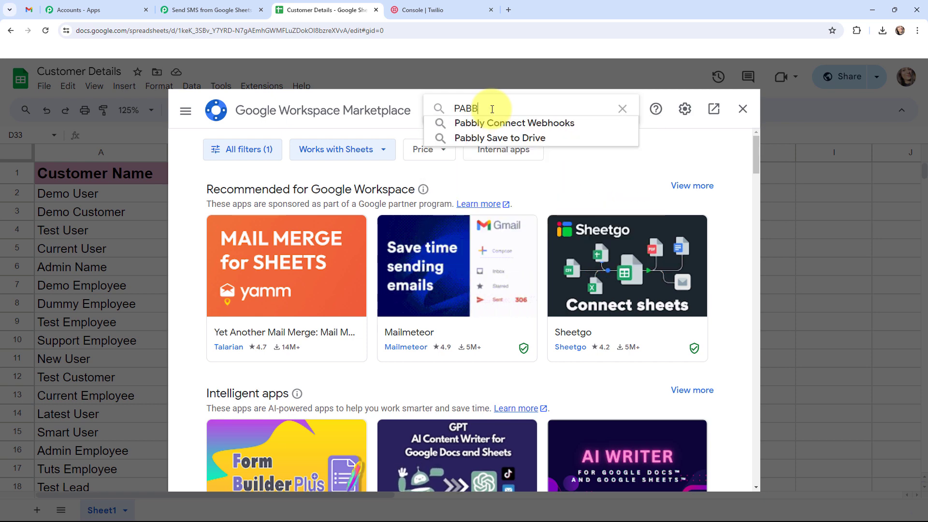
click(489, 125)
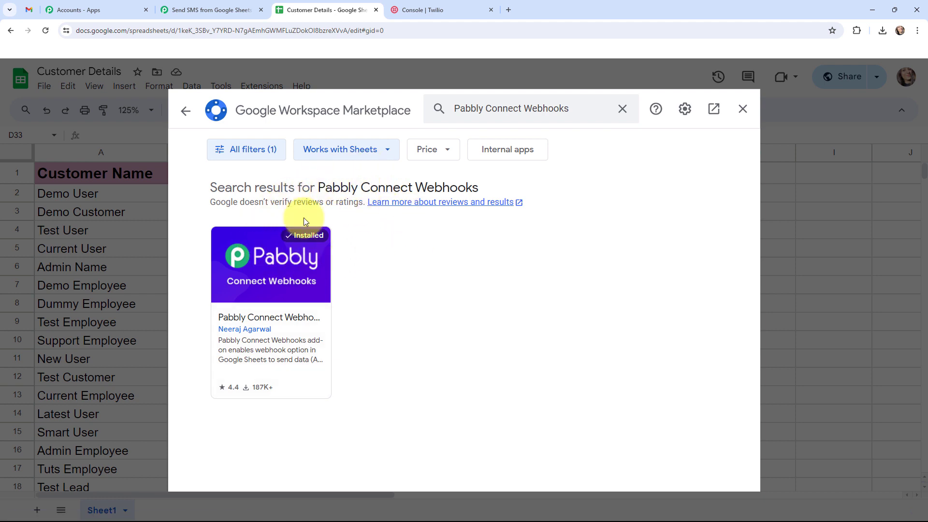
Close the Google Workspace Marketplace and open the Initial Setup of the Pabbly Connect Webhooks extension for Sheet1
click(743, 109)
click(661, 213)
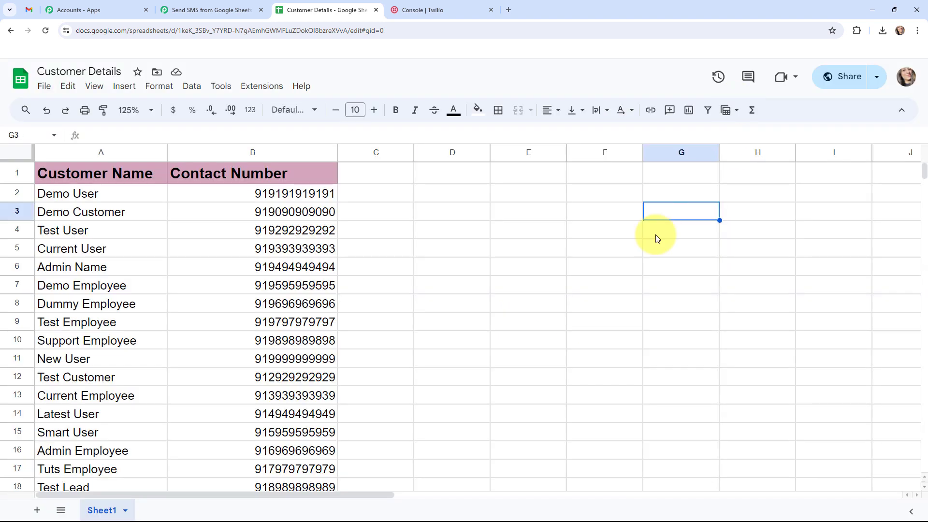
click(257, 86)
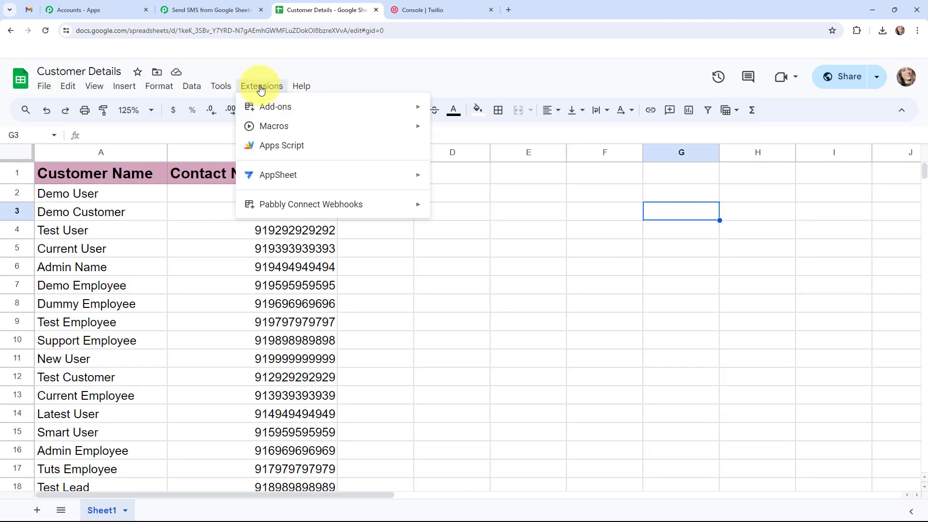
mouse_move(412, 207)
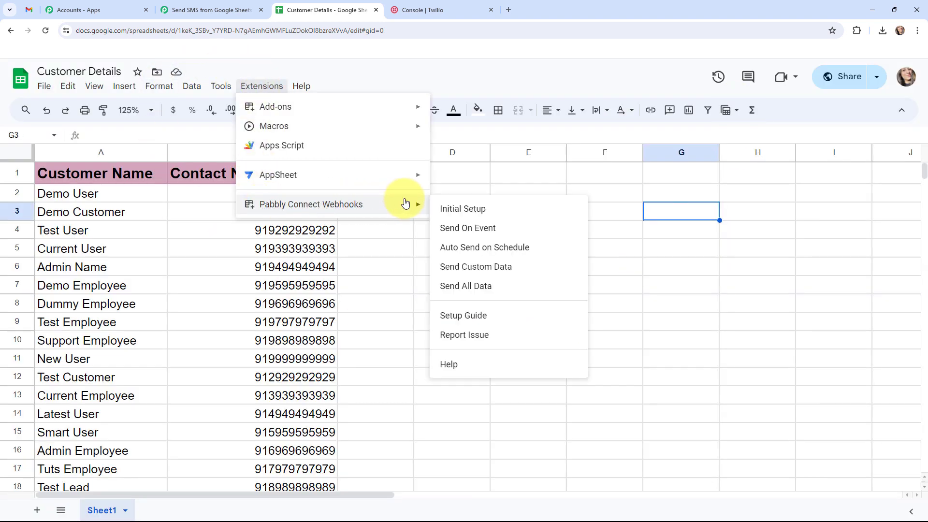
click(475, 209)
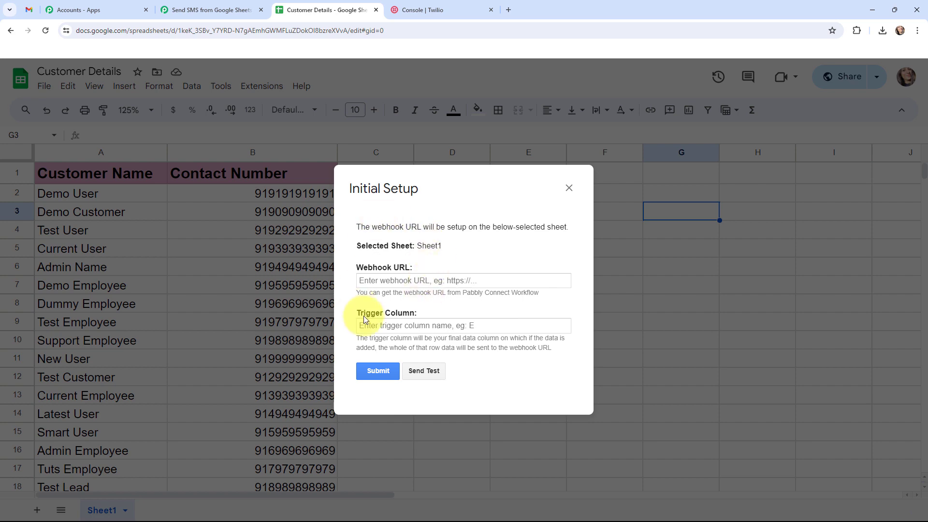
Copy the Google Sheets trigger's webhook URL from the Pabbly Connect workflow and paste it into the spreadsheet's Initial Setup form
click(227, 10)
click(720, 200)
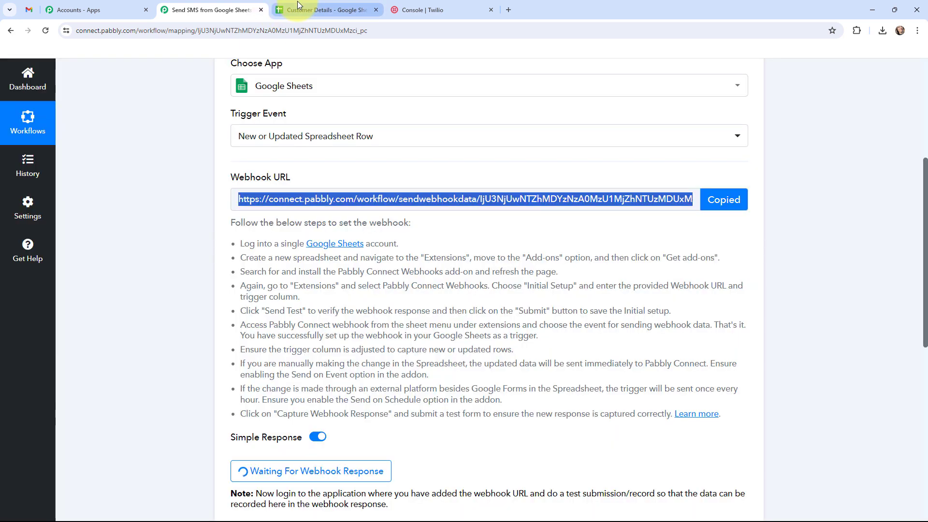
click(290, 10)
click(390, 279)
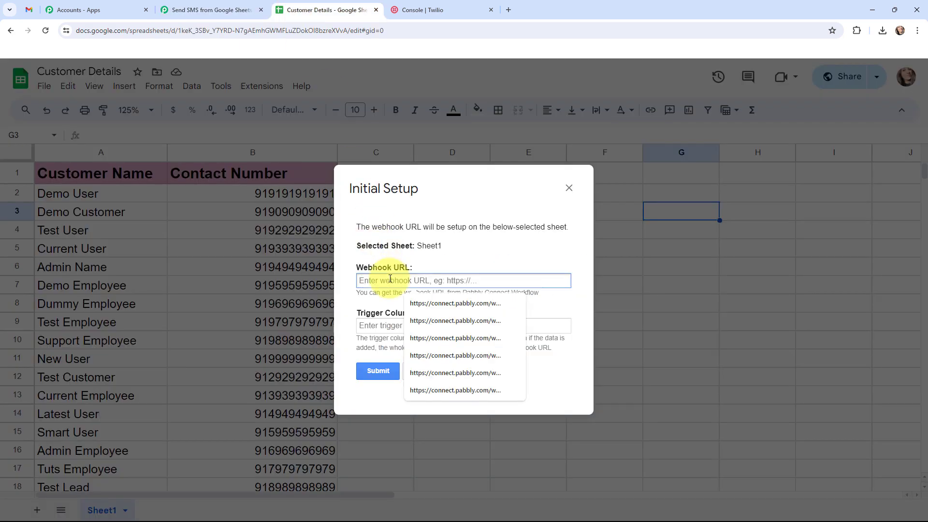
key(ctrl+v)
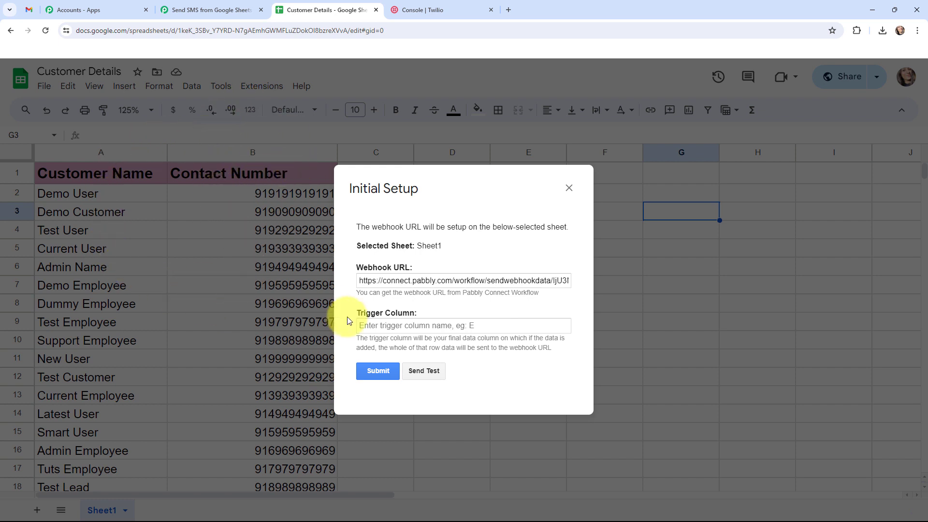
Set the trigger column to b and submit the webhook's Initial Setup
click(372, 326)
text(b)
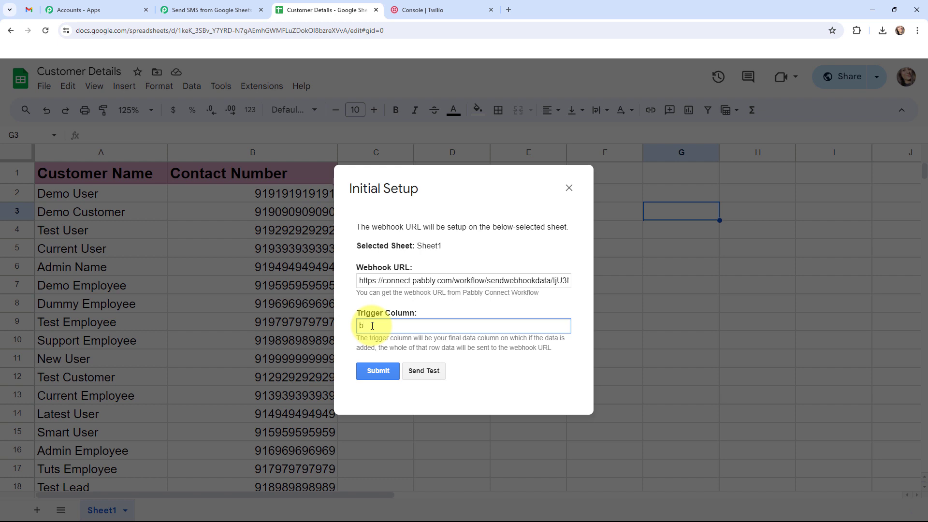
click(419, 304)
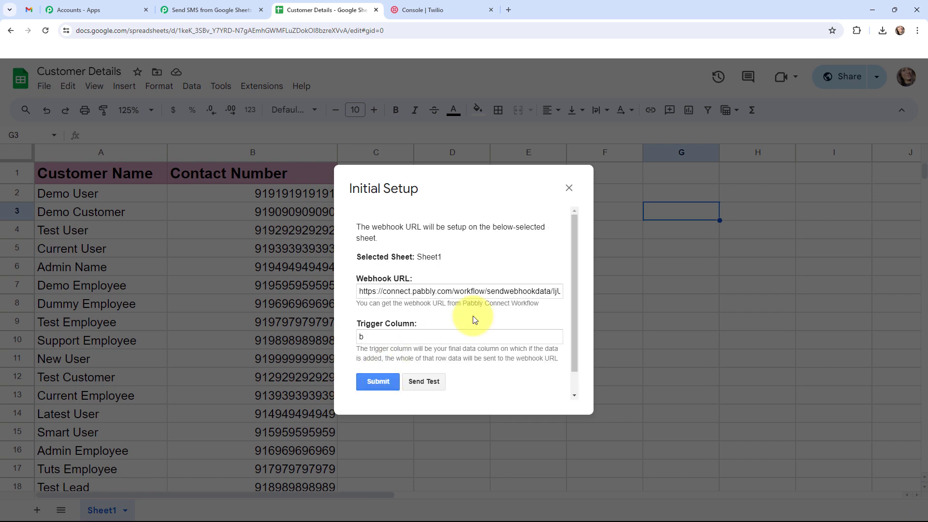
scroll(501, 298, down, 1)
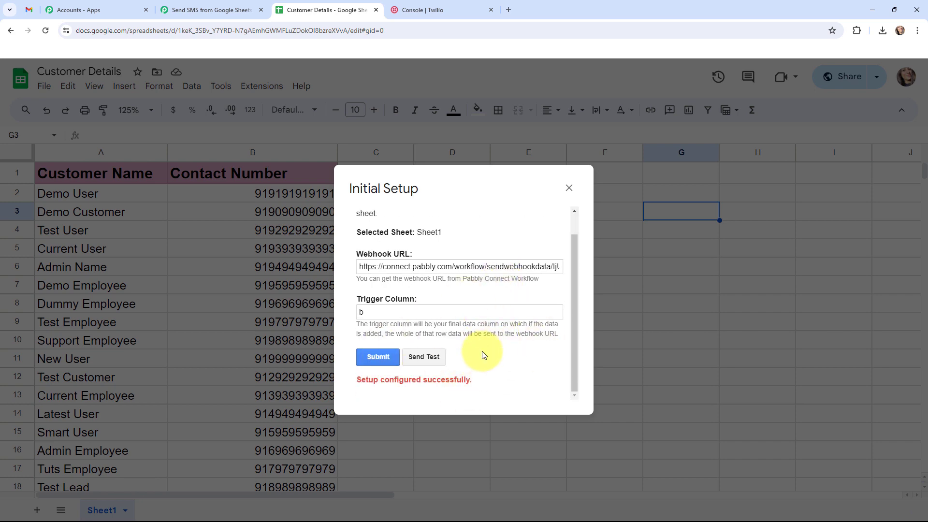
scroll(479, 357, up, 1)
Check the trigger's webhook capture in the workflow, and send test data from the spreadsheet's Initial Setup dialog before closing it
click(208, 10)
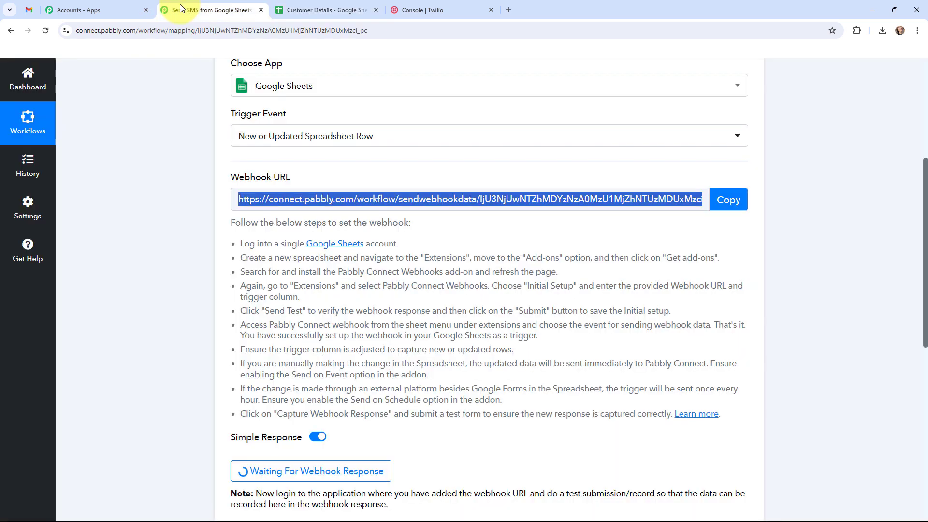
scroll(435, 237, down, 2)
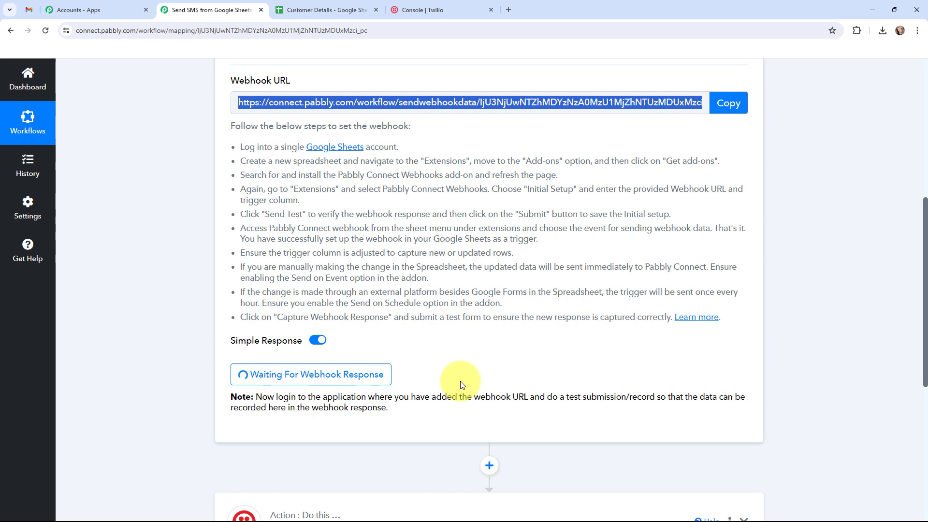
click(331, 3)
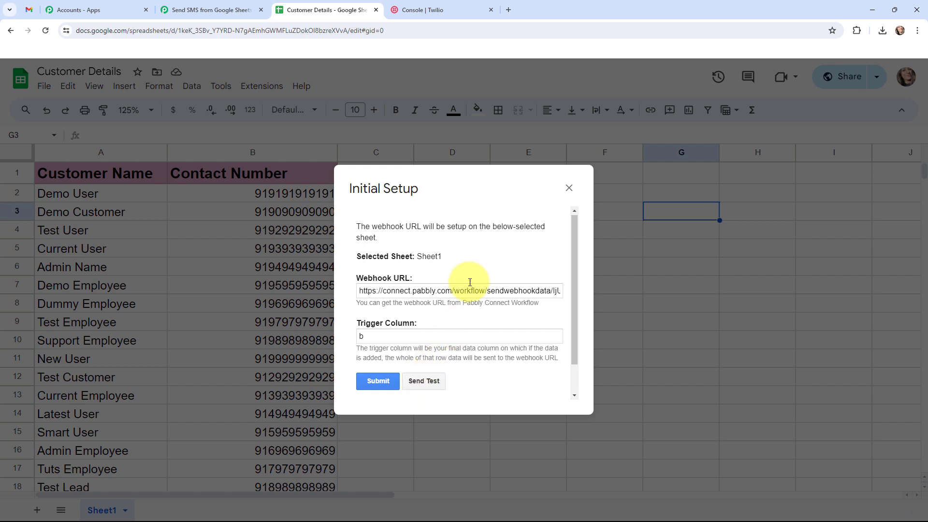
scroll(469, 280, down, 1)
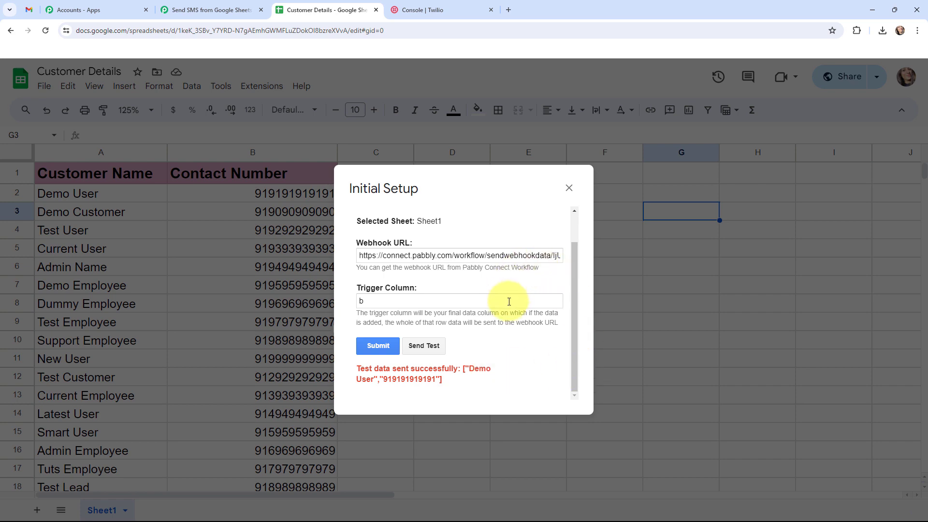
click(569, 188)
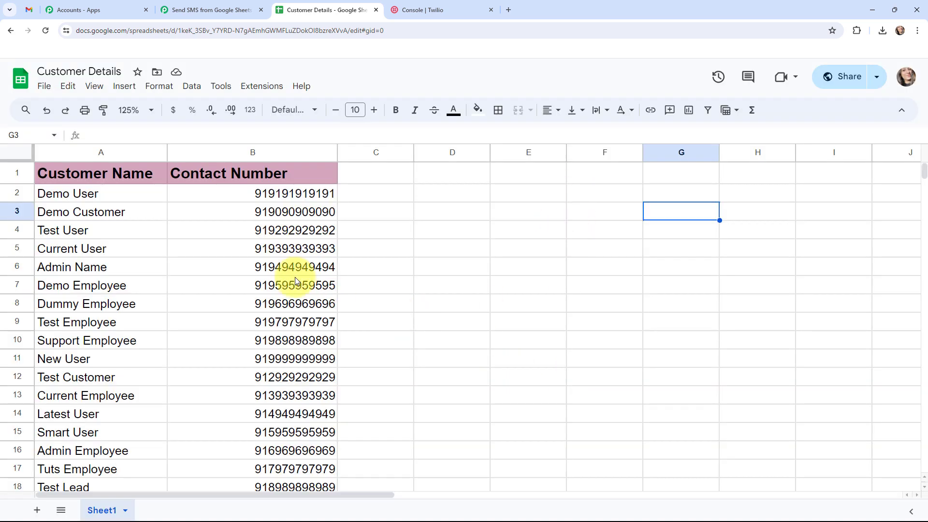
Switch to the Pabbly Connect workflow and examine the trigger's received response, from the trigger column and spreadsheet details to the customer fields
click(213, 9)
scroll(366, 202, down, 7)
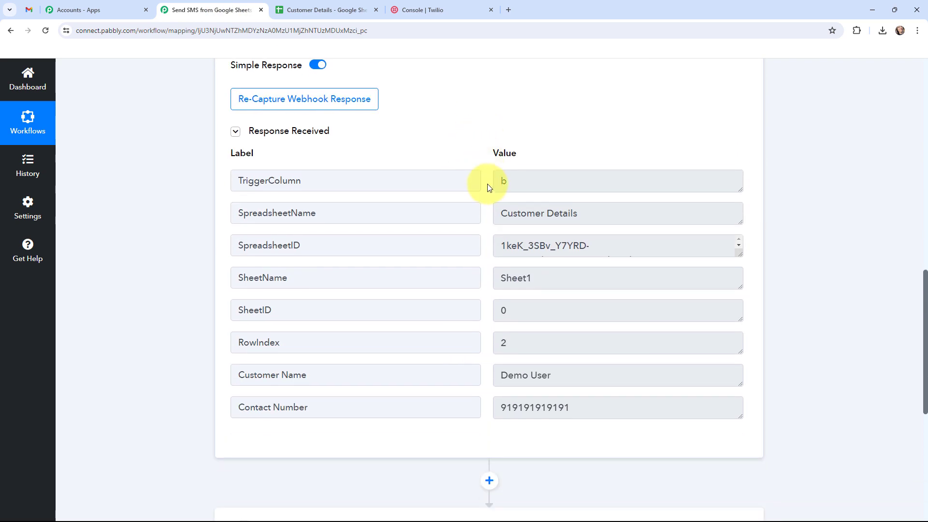
click(506, 181)
double_click(507, 181)
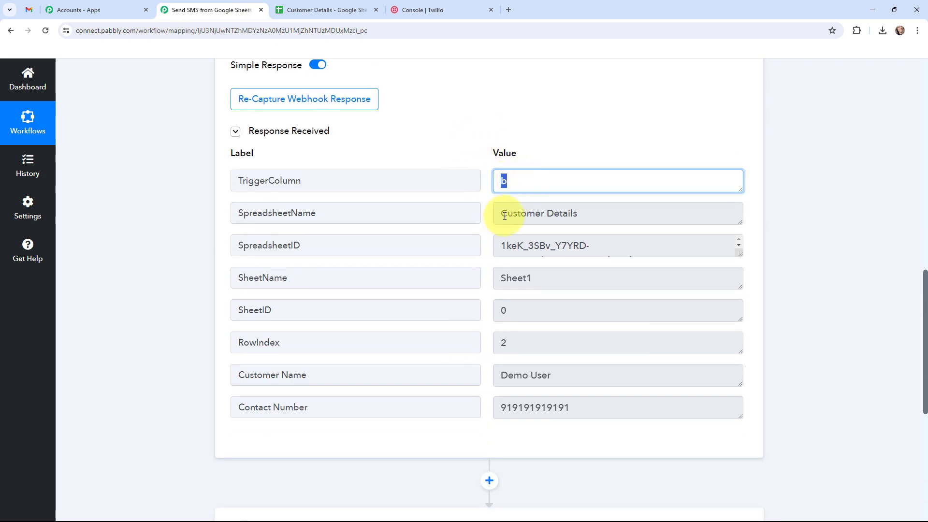
drag(501, 215, 579, 216)
drag(501, 246, 567, 246)
drag(501, 280, 488, 316)
drag(516, 346, 479, 350)
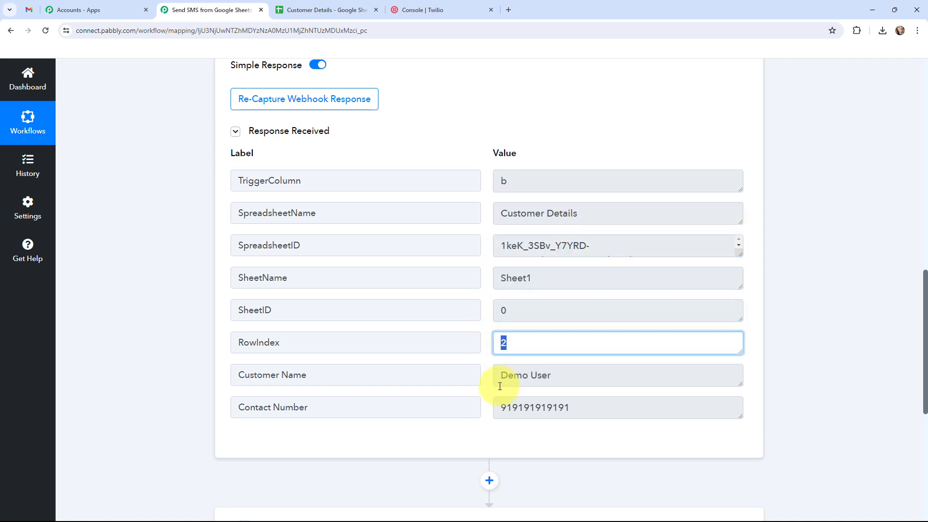
click(185, 303)
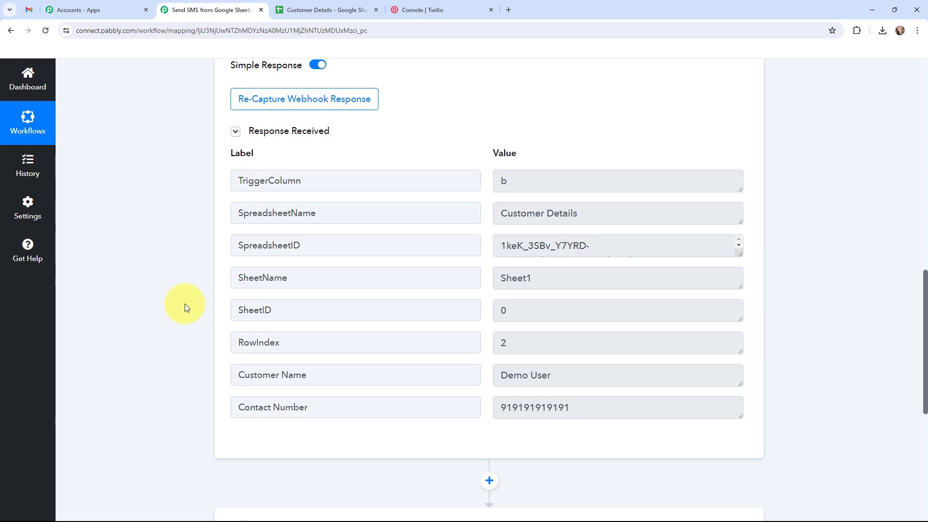
Collapse the Google Sheets trigger and start adding a new connection for the Twilio Send SMS Message action
scroll(184, 303, up, 12)
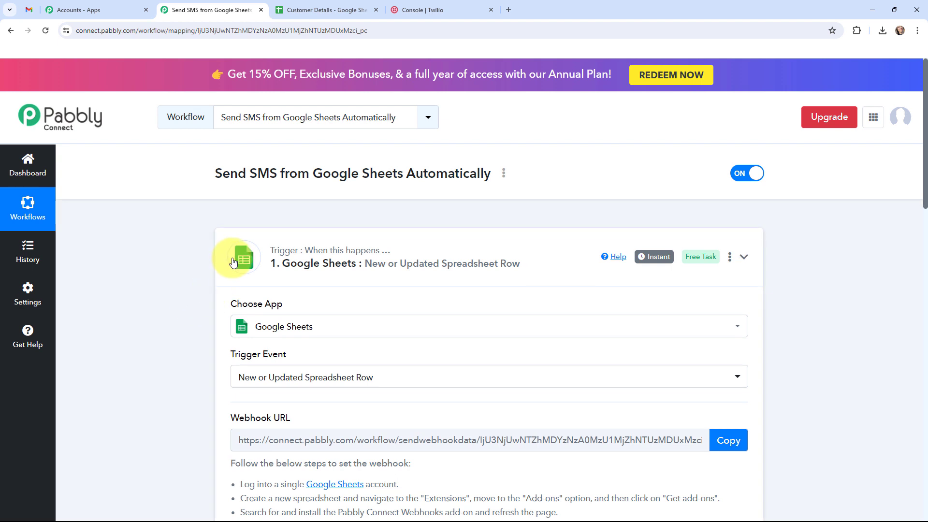
click(233, 261)
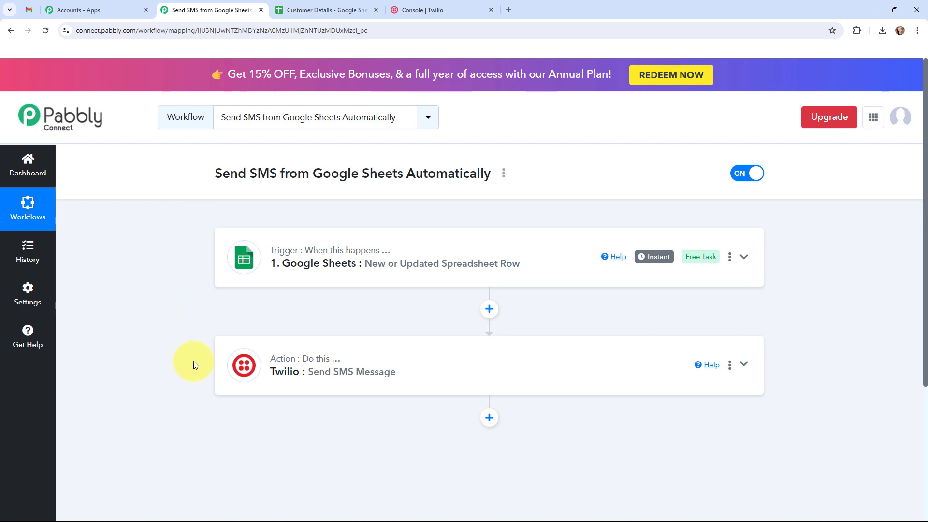
click(235, 362)
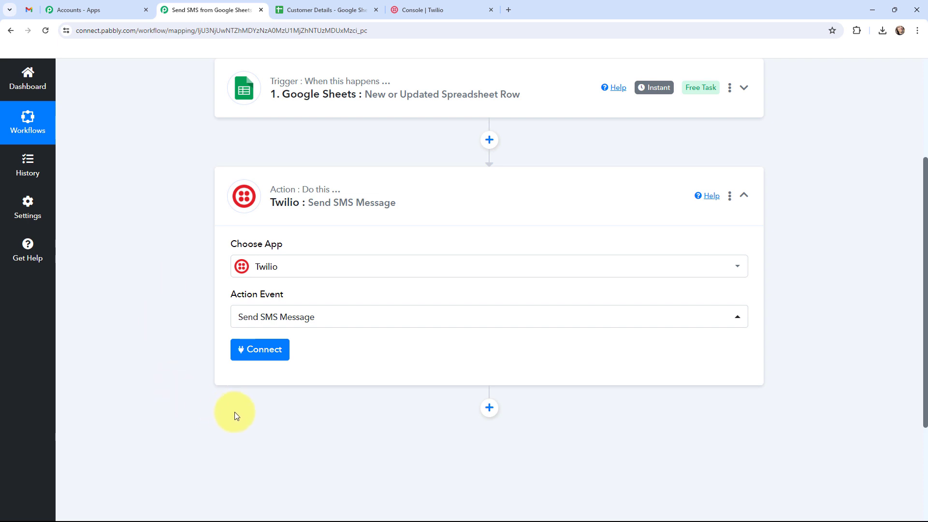
click(261, 351)
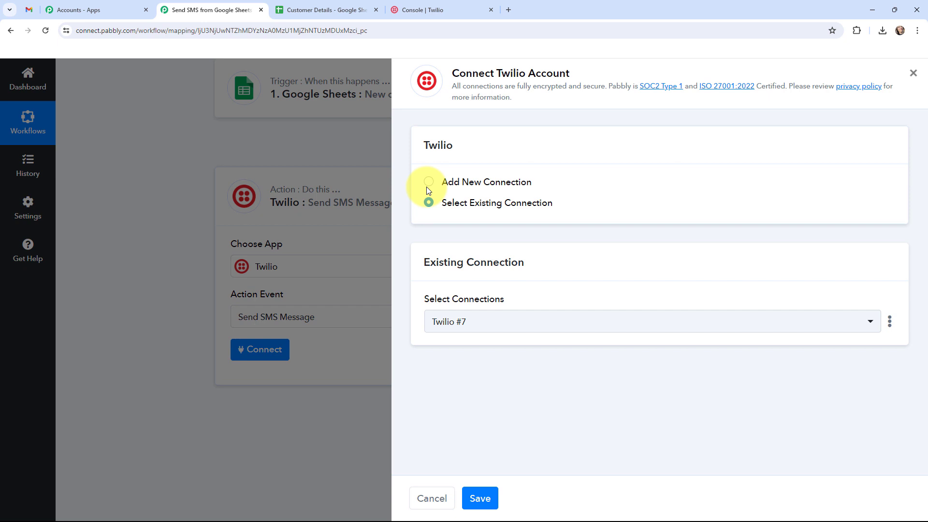
click(427, 185)
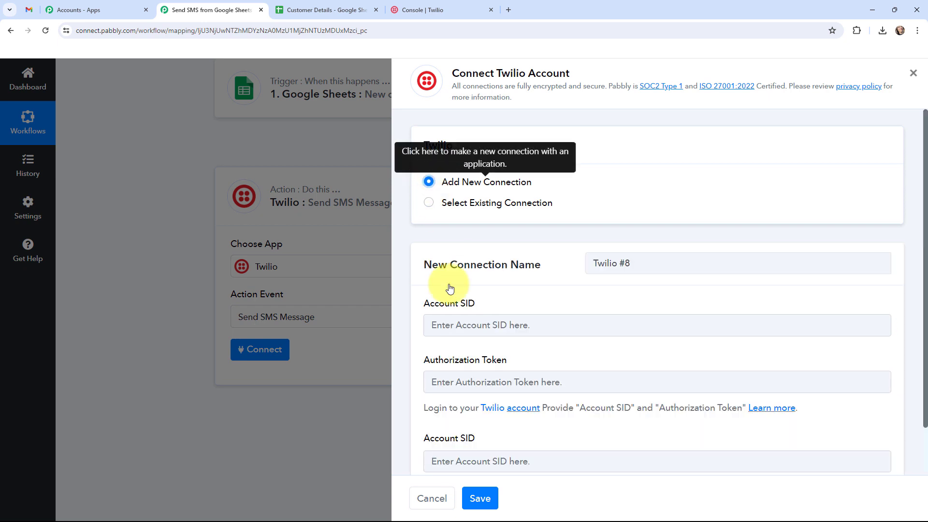
scroll(452, 296, down, 1)
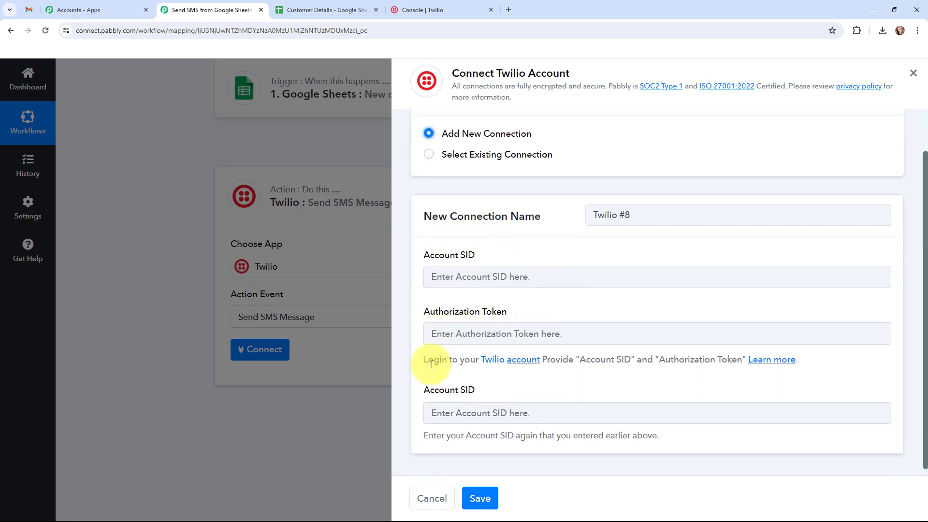
Copy the Account SID from the Twilio console and paste it into both Account SID fields of the new Pabbly Connect connection
click(422, 6)
scroll(406, 240, down, 7)
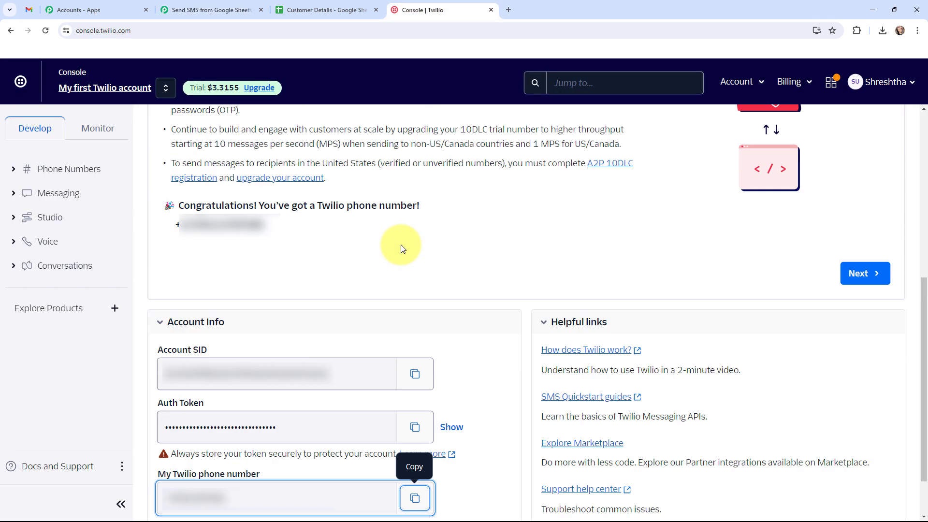
click(415, 375)
click(183, 10)
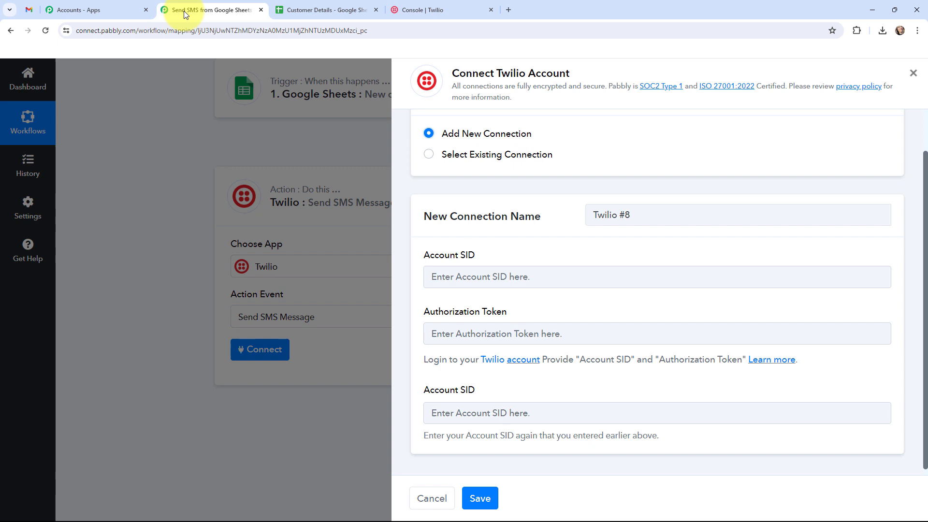
click(479, 283)
key(ctrl+v)
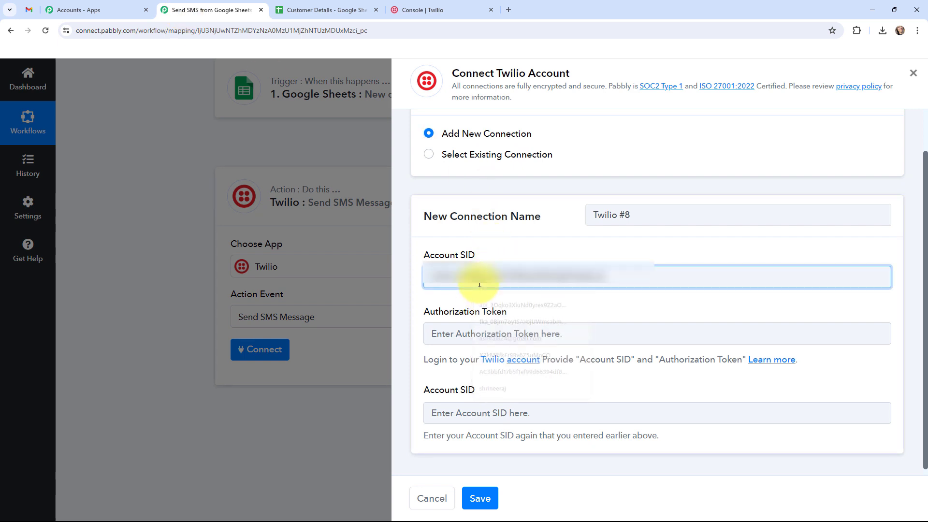
click(499, 415)
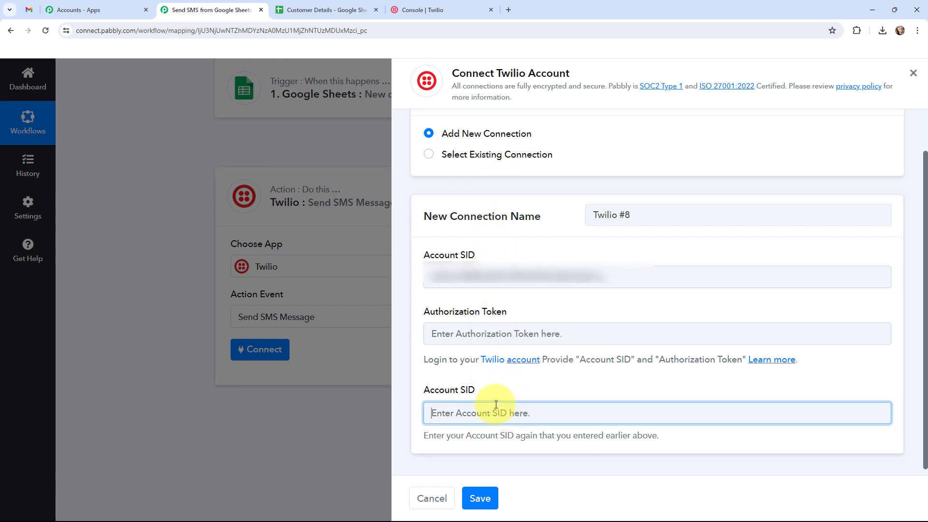
key(ctrl+v)
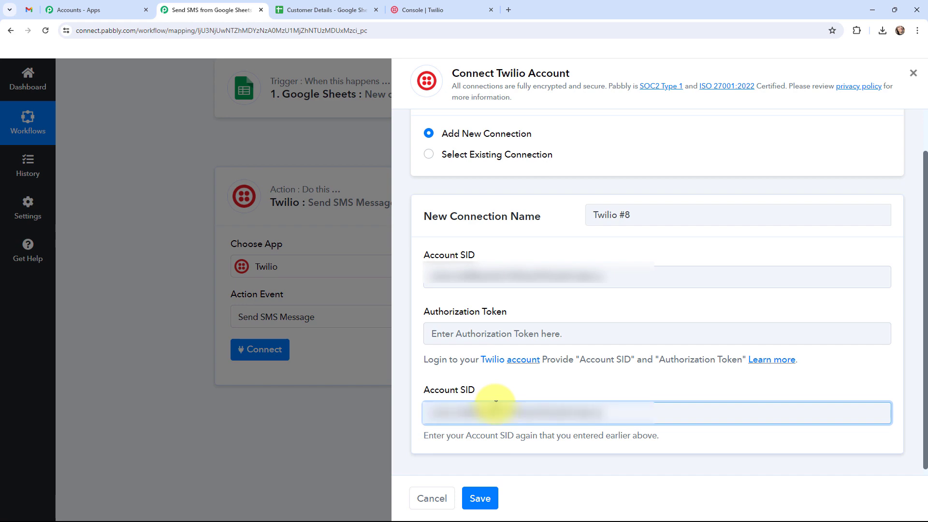
Copy the Auth Token from the Twilio console, paste it into the connection's Authorization Token field, and save the Twilio connection
click(447, 4)
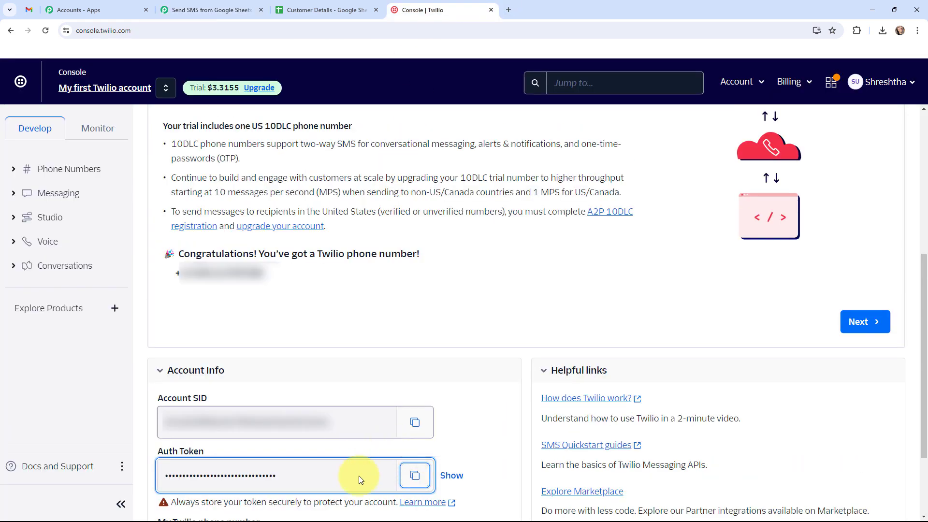
click(415, 477)
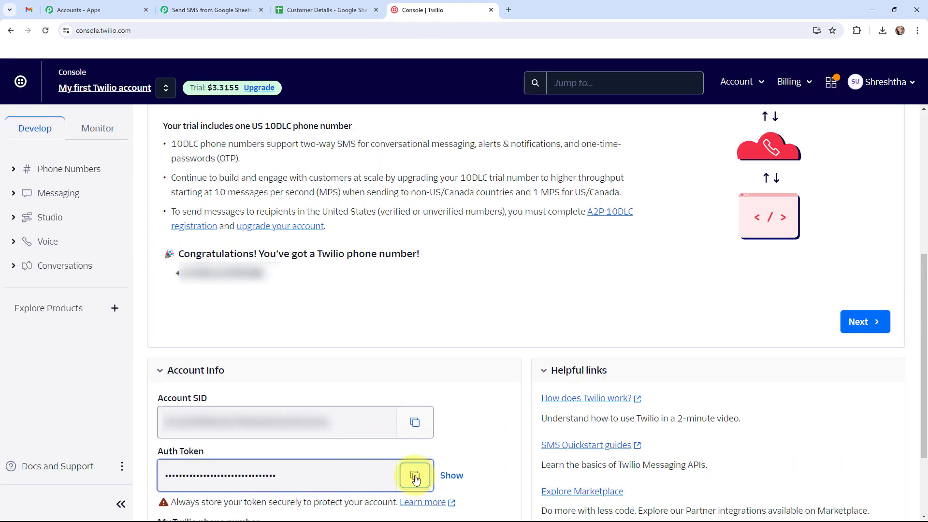
click(239, 6)
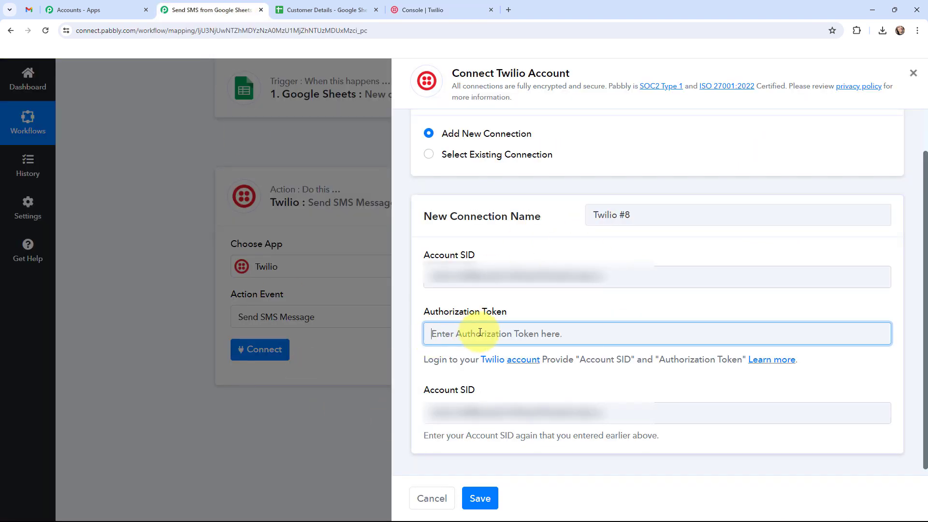
key(ctrl+v)
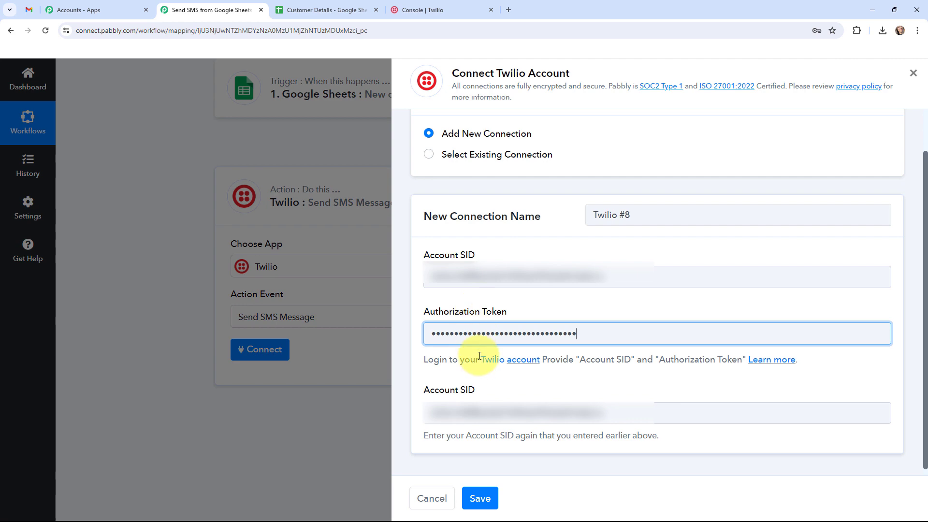
click(480, 495)
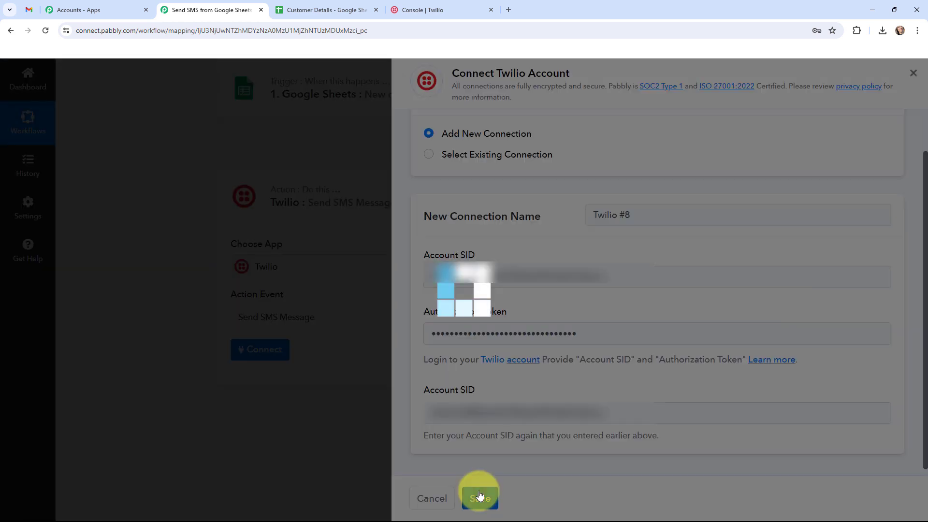
Paste the prepared Aloha Jewels announcement, with the 50% off offer and 1st May 2024 launch date, as the body of the SMS
scroll(162, 261, down, 3)
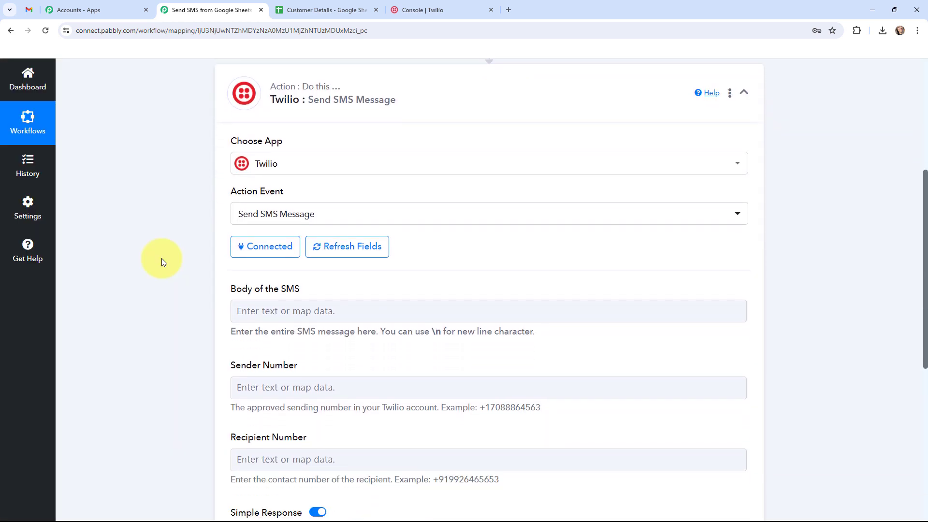
scroll(162, 261, up, 1)
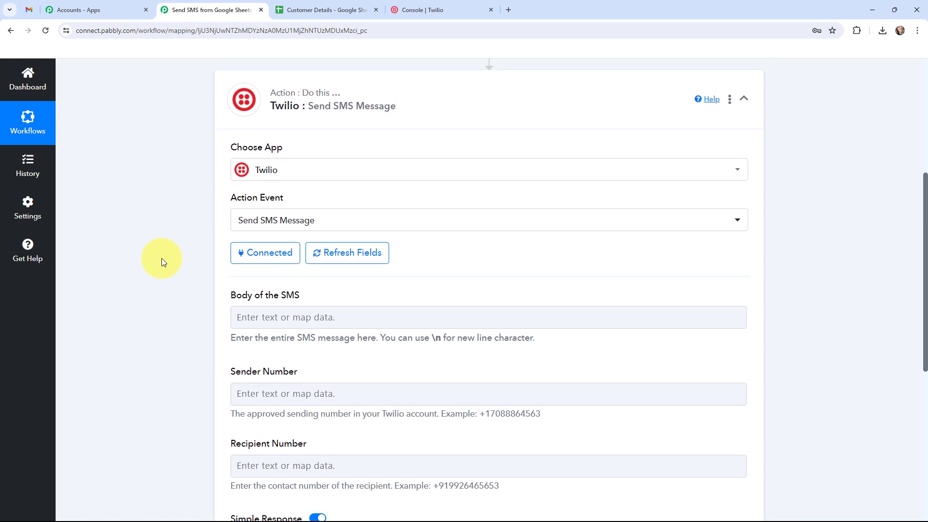
click(251, 317)
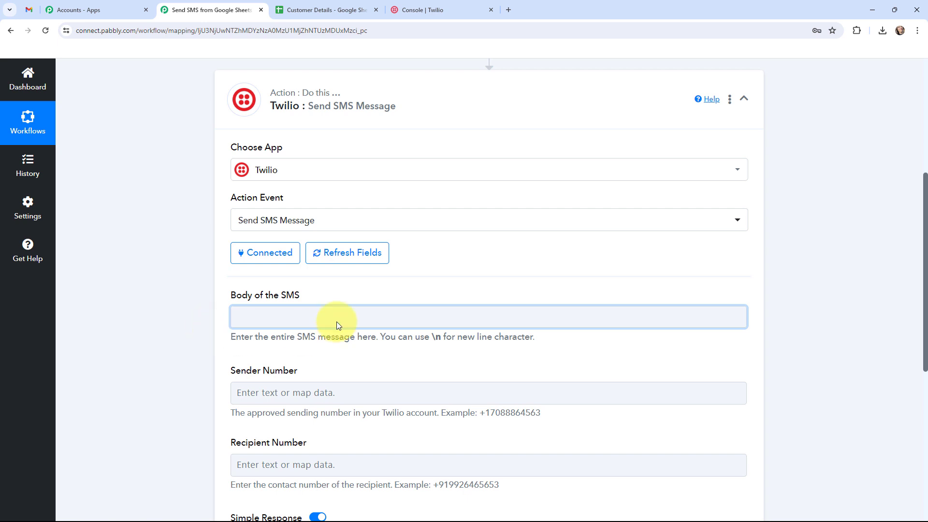
key(ctrl+v)
scroll(188, 305, down, 3)
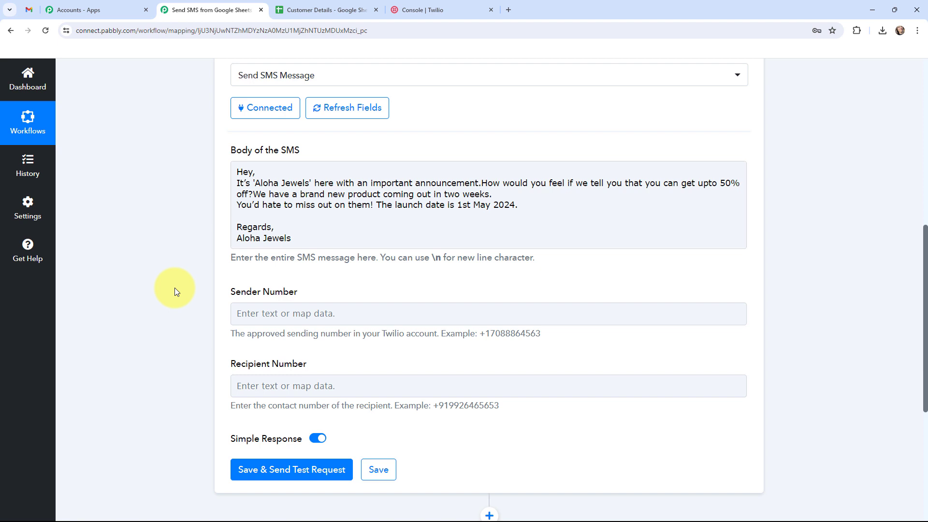
Map the Customer Name from the Google Sheets trigger into the SMS greeting, between "Hey" and the comma
click(253, 173)
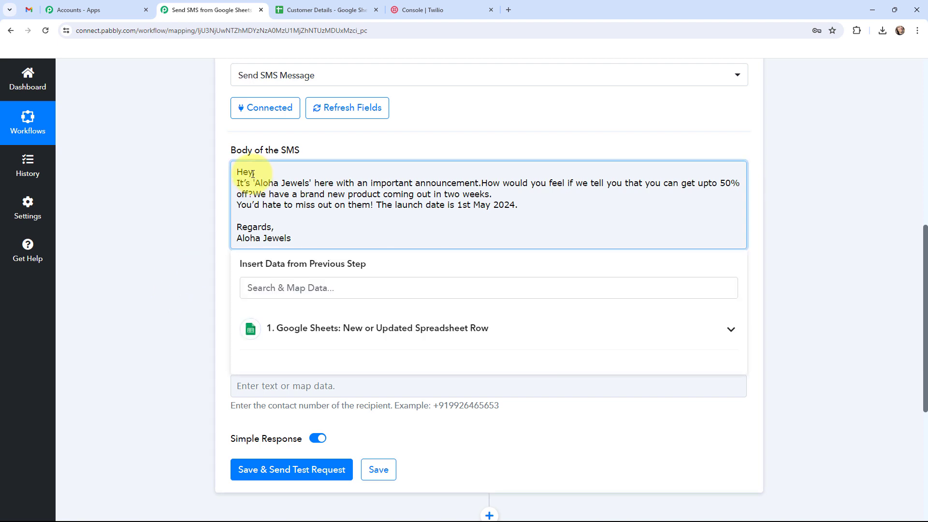
text(,)
click(283, 329)
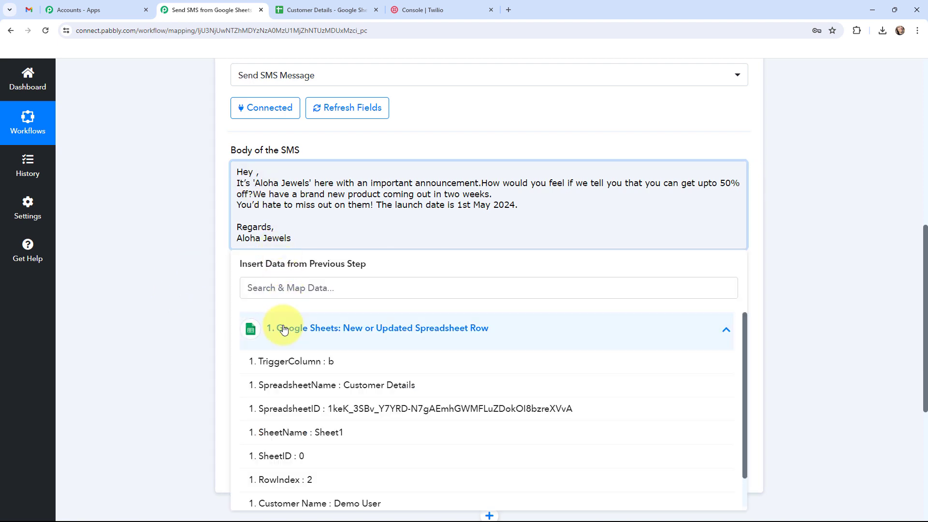
scroll(329, 416, down, 1)
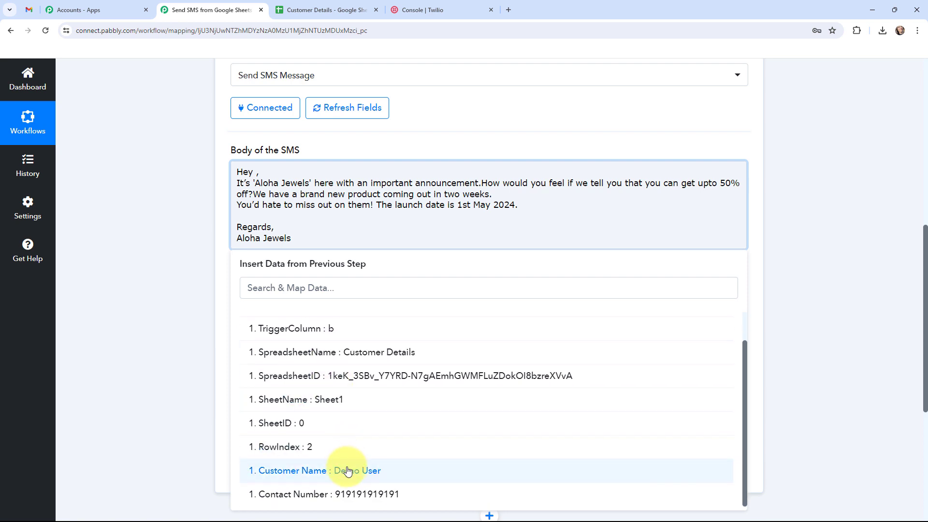
click(388, 473)
click(196, 182)
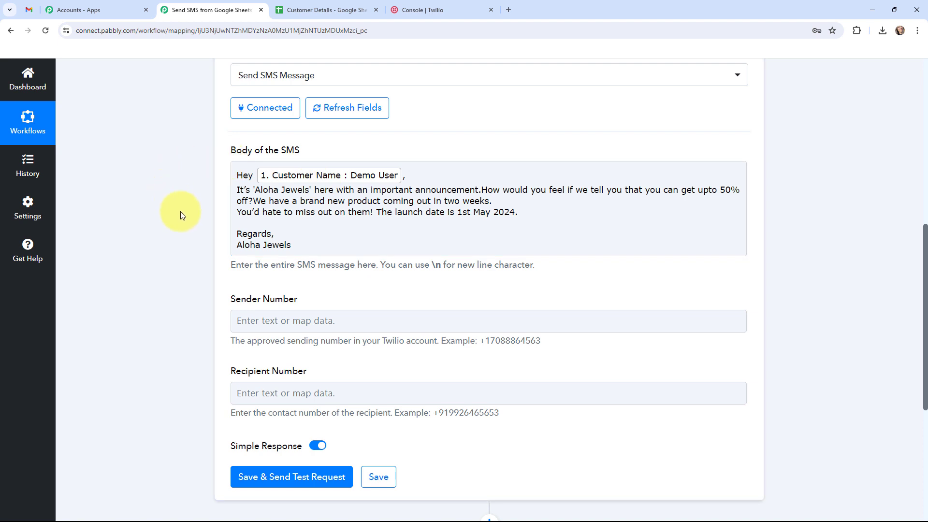
Map the Contact Number from the Google Sheets trigger to the Recipient Number of the Twilio action
scroll(181, 211, down, 1)
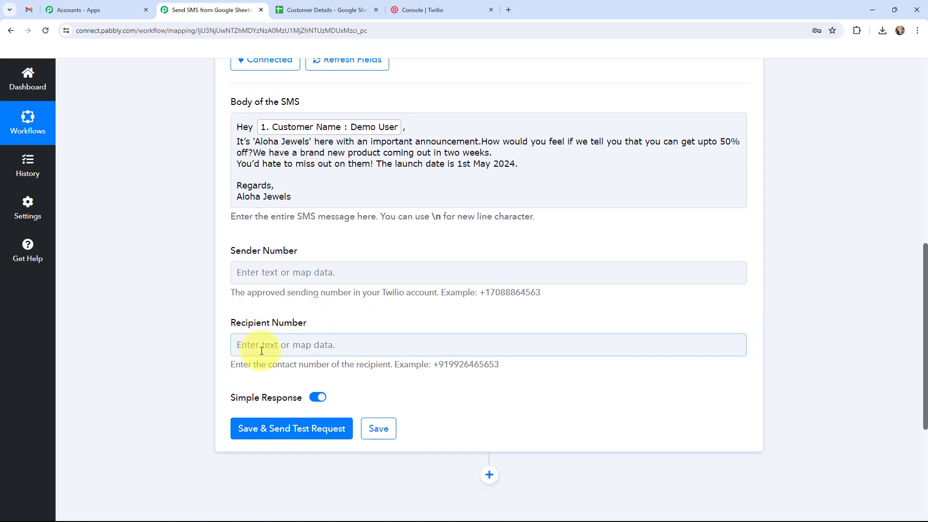
click(273, 346)
scroll(338, 411, down, 2)
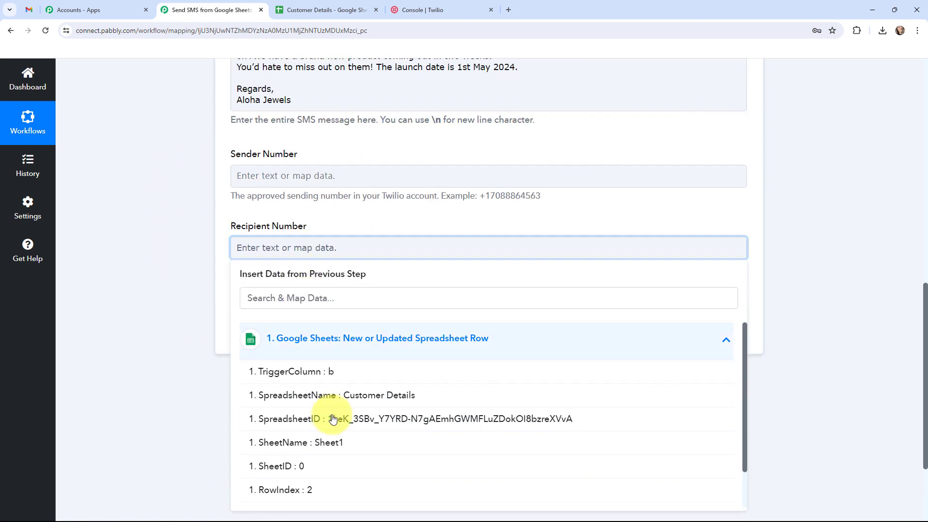
scroll(341, 498, down, 1)
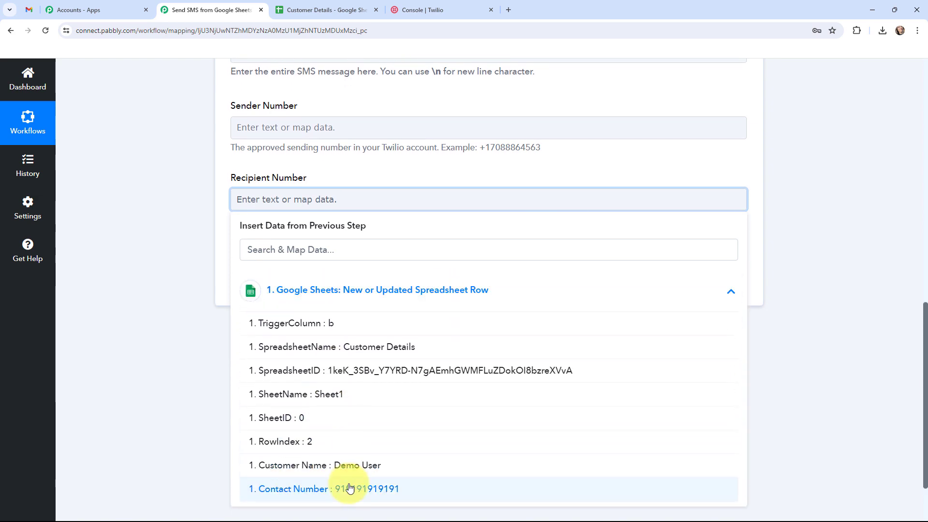
click(368, 489)
click(151, 205)
scroll(228, 202, up, 2)
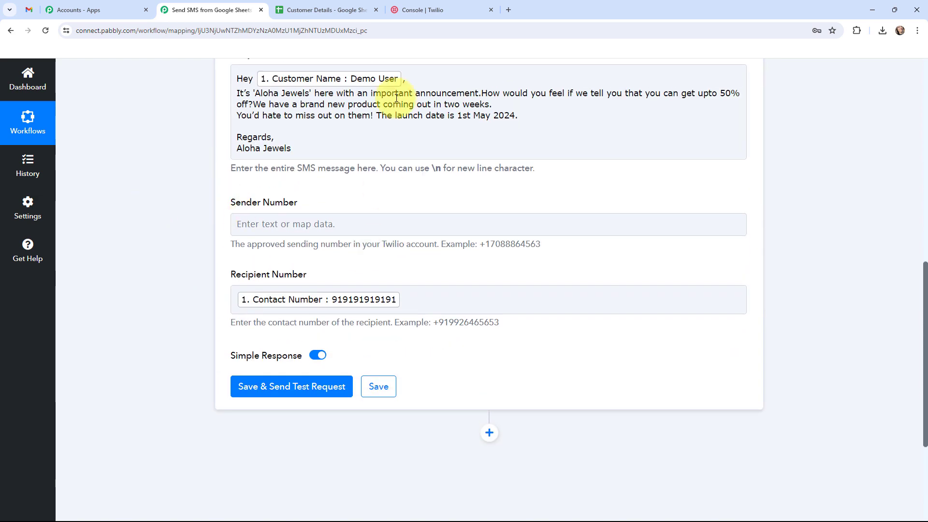
Copy the Twilio phone number from the Twilio console into the action's Sender Number, and save and send a test request
click(419, 10)
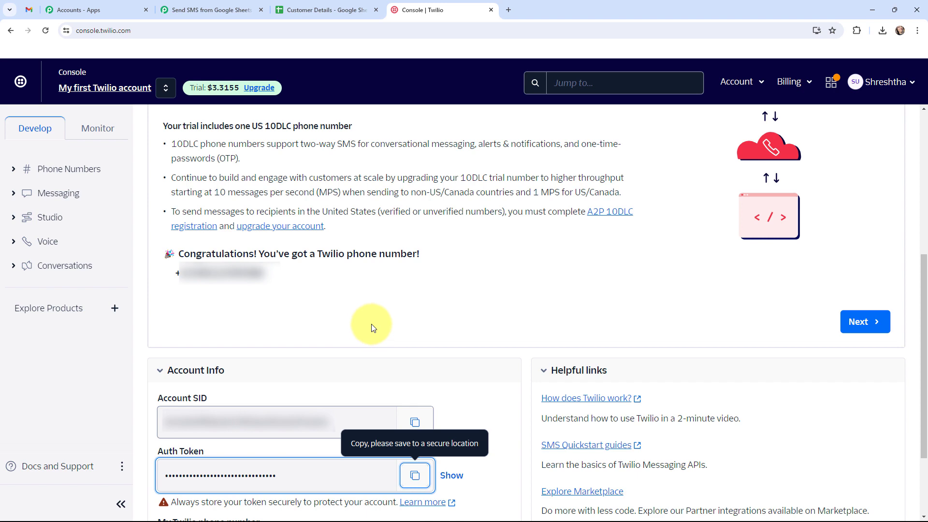
click(189, 10)
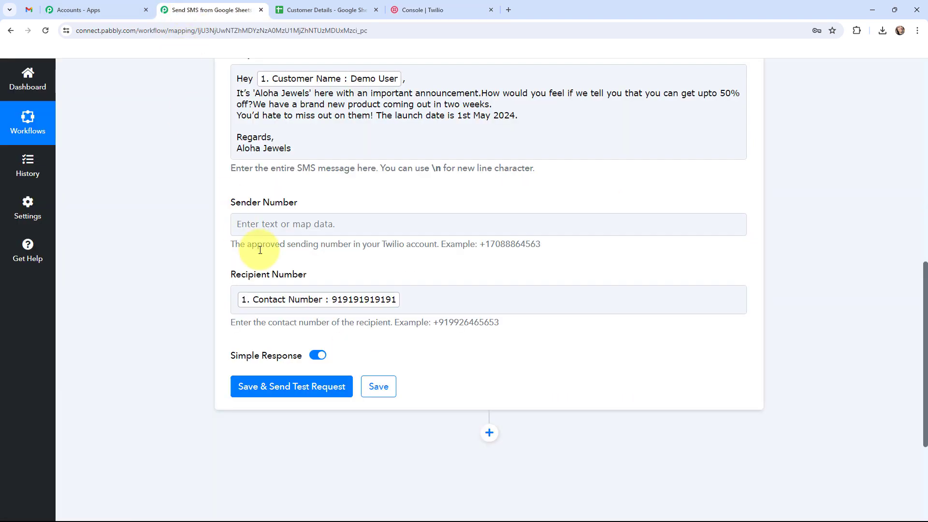
click(419, 10)
scroll(389, 306, down, 1)
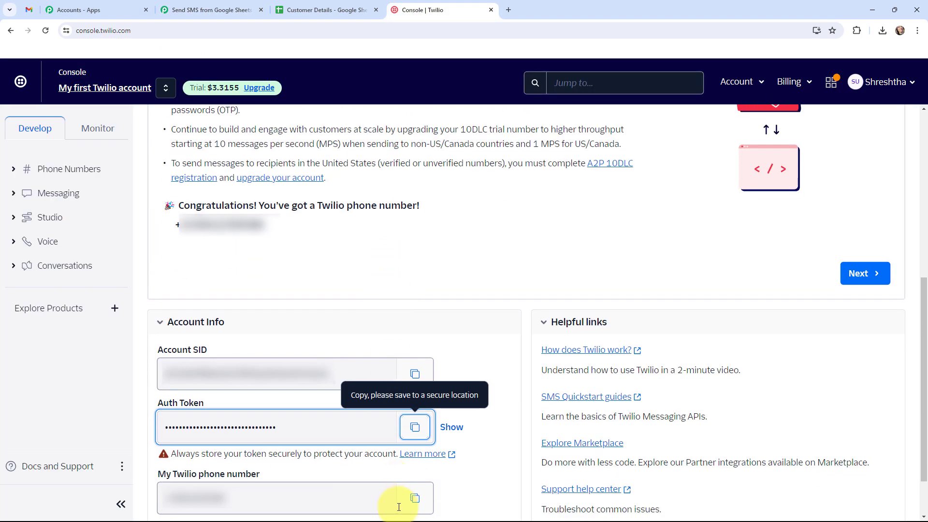
click(414, 494)
click(205, 10)
click(270, 223)
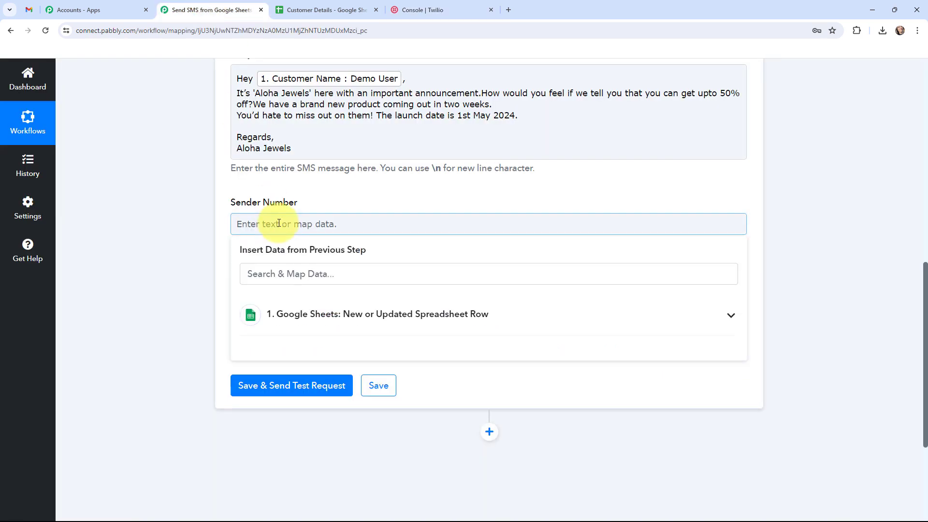
key(ctrl+v)
click(155, 244)
scroll(155, 244, up, 1)
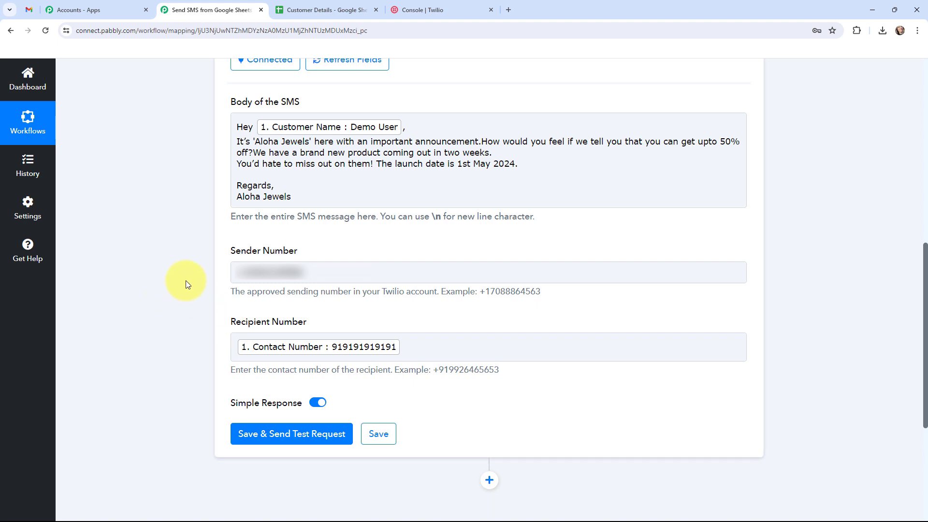
click(284, 434)
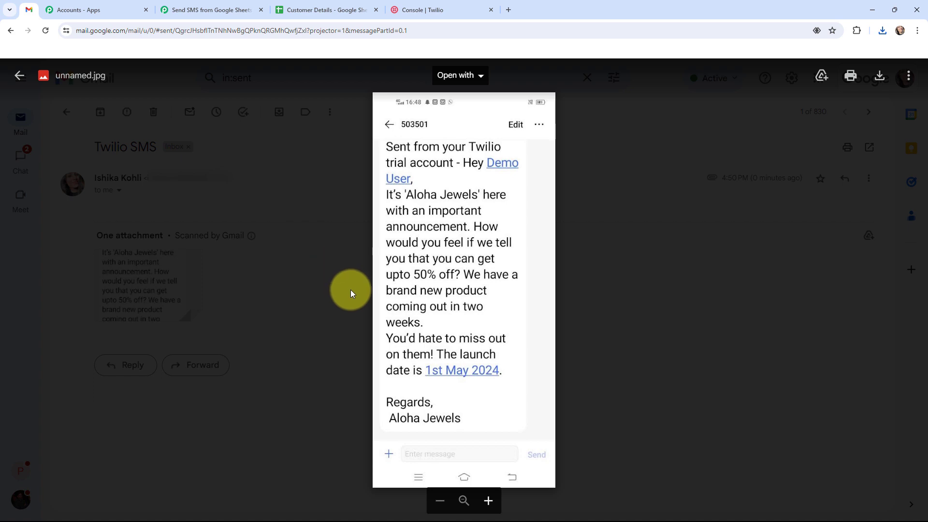
Switch to the Customer Details spreadsheet, run Send All Data from Pabbly Connect Webhooks, and return to the Pabbly Connect workflow
click(307, 5)
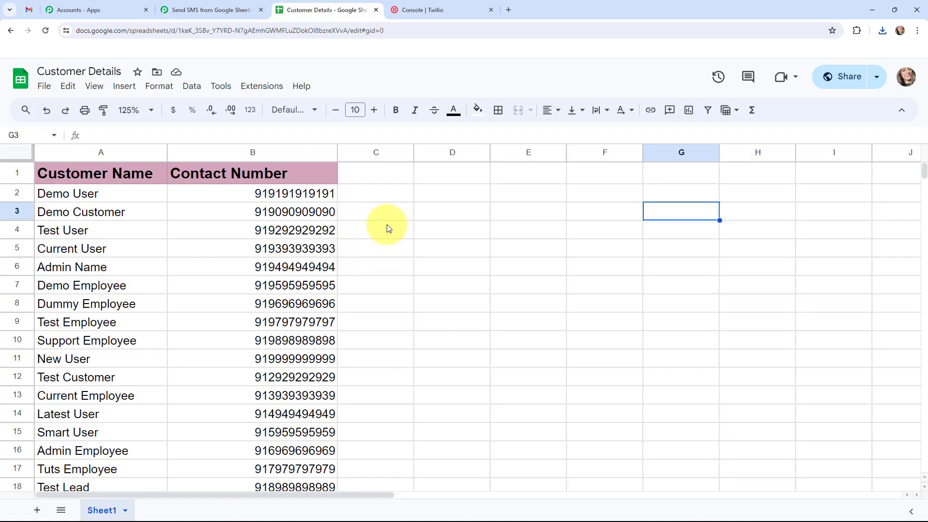
scroll(388, 228, down, 2)
scroll(389, 227, up, 2)
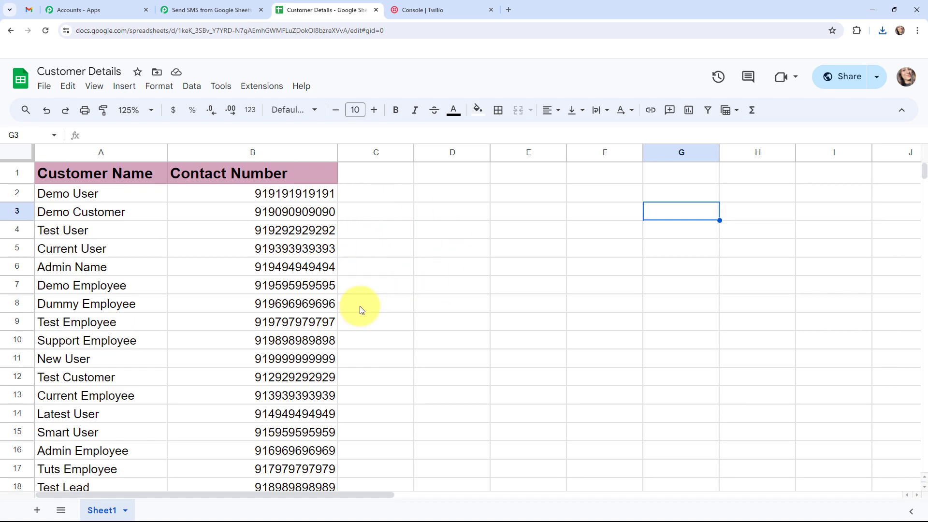
click(268, 89)
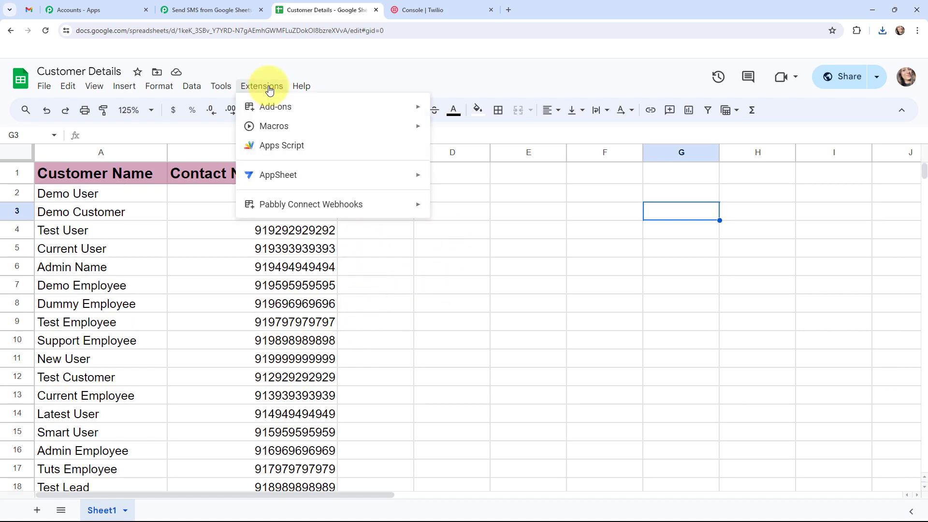
mouse_move(291, 201)
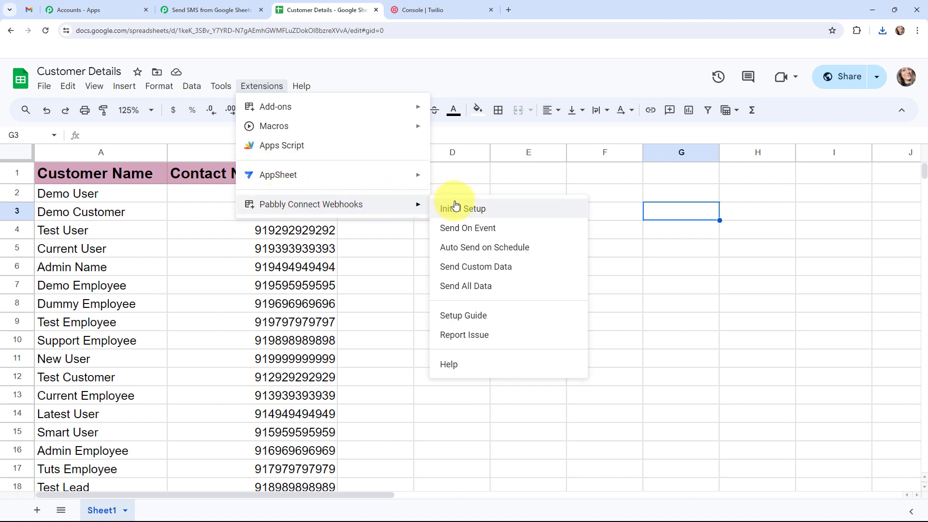
click(498, 287)
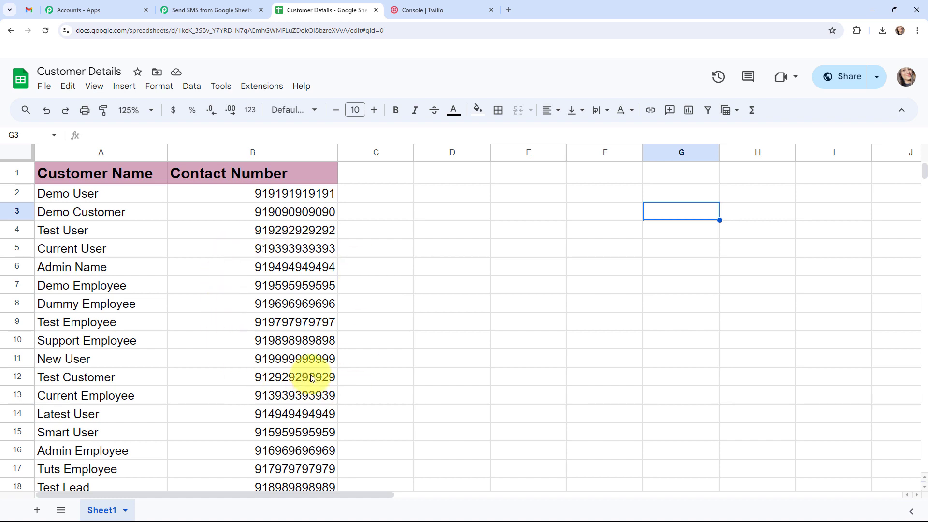
click(203, 9)
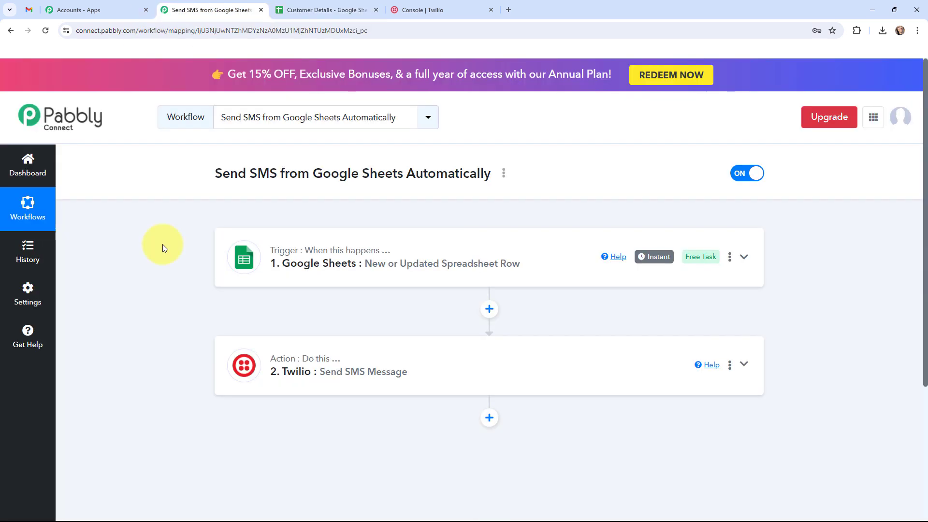